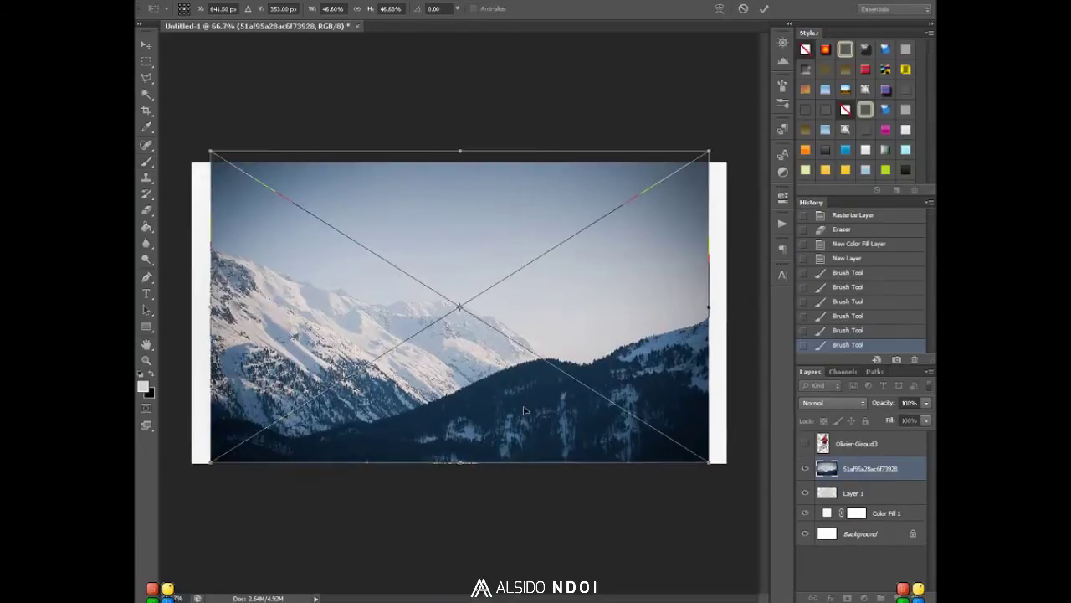
# Rasterize the placed mountain photo, make it black and white in Overlay mode, and brush parts away.
pyautogui.press('Return')
pyautogui.click(232, 10)
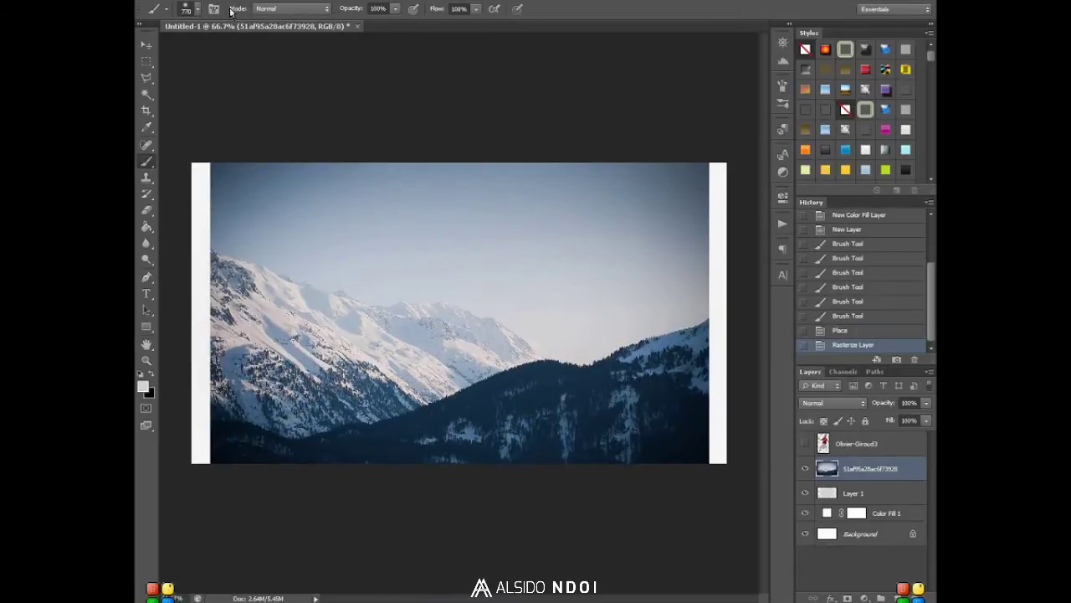
pyautogui.click(832, 402)
pyautogui.click(816, 235)
pyautogui.moveTo(602, 168); pyautogui.dragTo(645, 210)
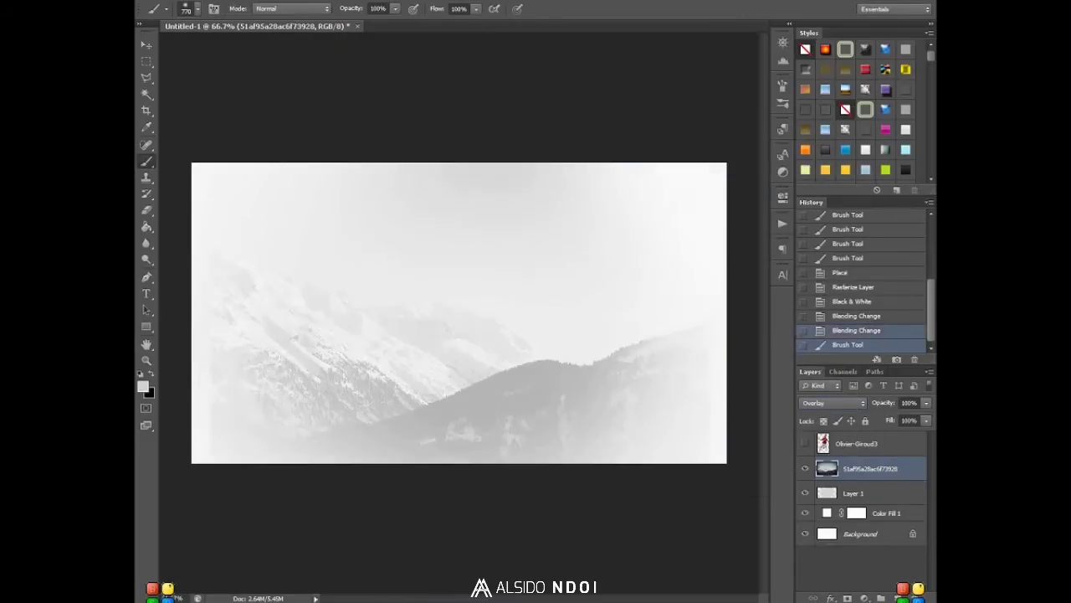
pyautogui.hotkey('ctrl', 'z')
pyautogui.hotkey('ctrl', 'z')
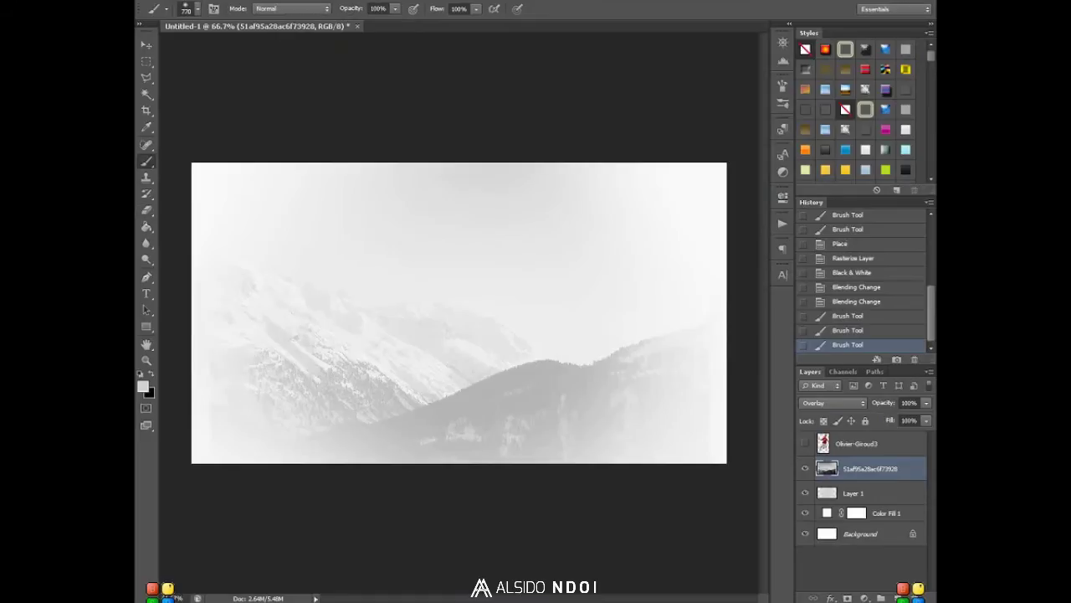
# Show the Giroud cut-out layer and apply the Topaz Adjust Equalize preset to it.
pyautogui.click(806, 444)
pyautogui.click(862, 444)
pyautogui.click(549, 221)
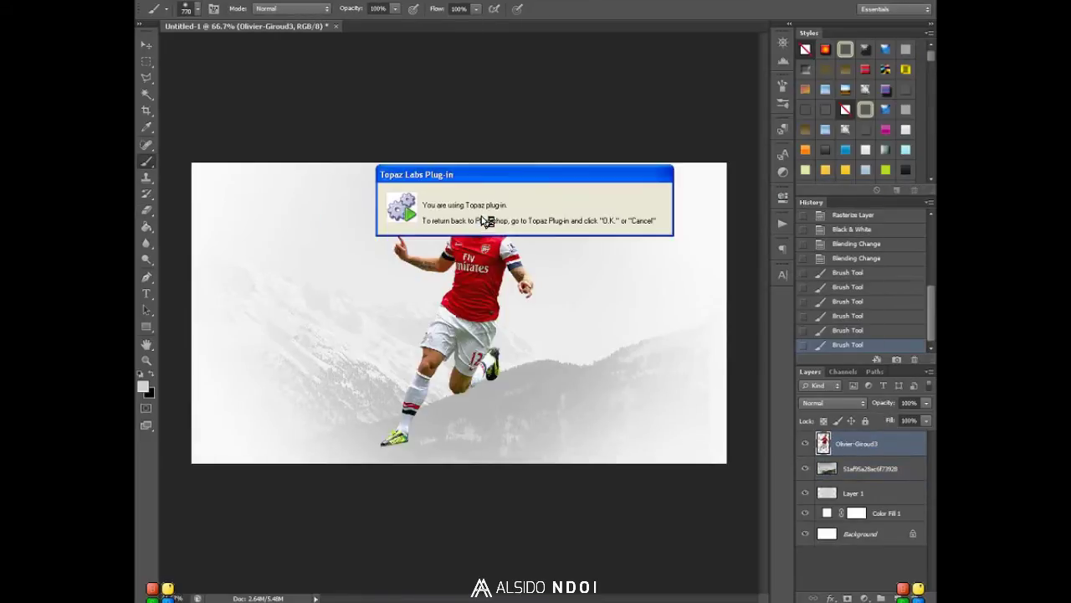
pyautogui.click(220, 509)
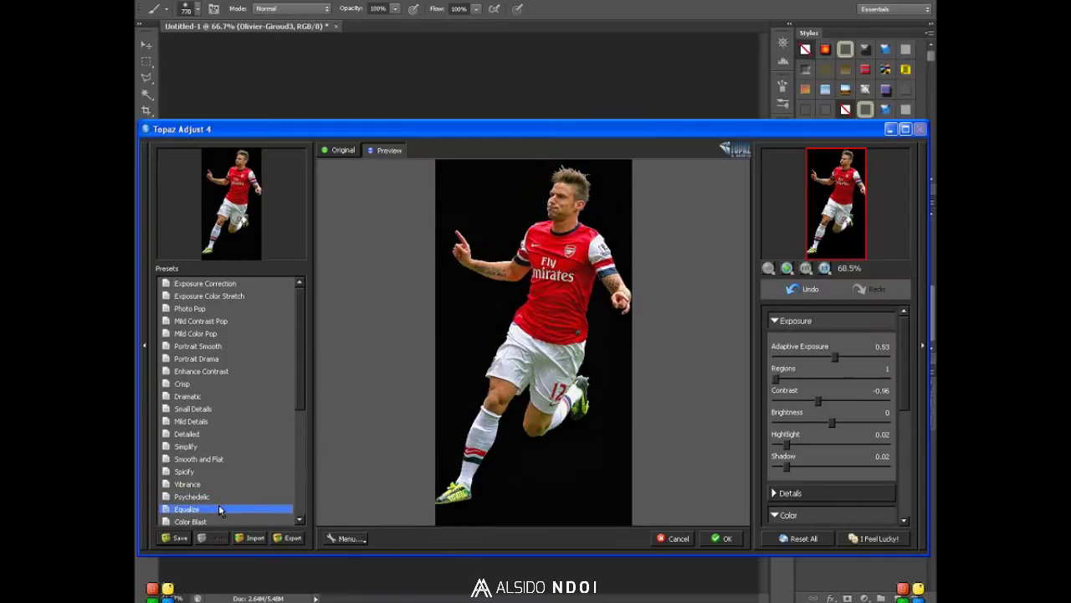
pyautogui.click(187, 484)
pyautogui.click(722, 538)
# Duplicate the Topaz-adjusted Giroud player layer.
pyautogui.rightClick(862, 444)
pyautogui.click(826, 125)
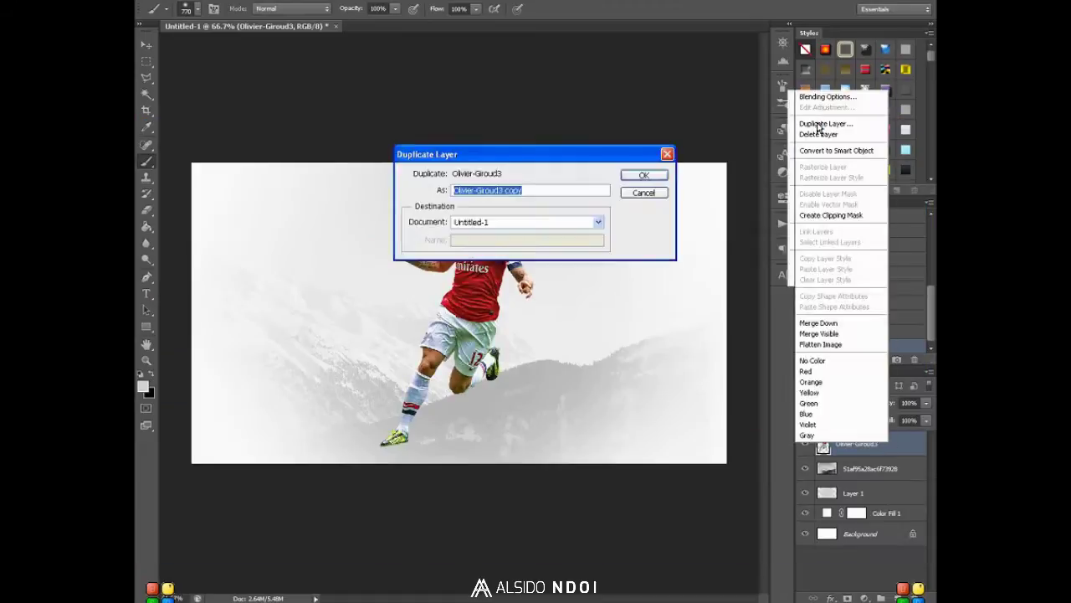
pyautogui.press('Return')
pyautogui.rightClick(862, 444)
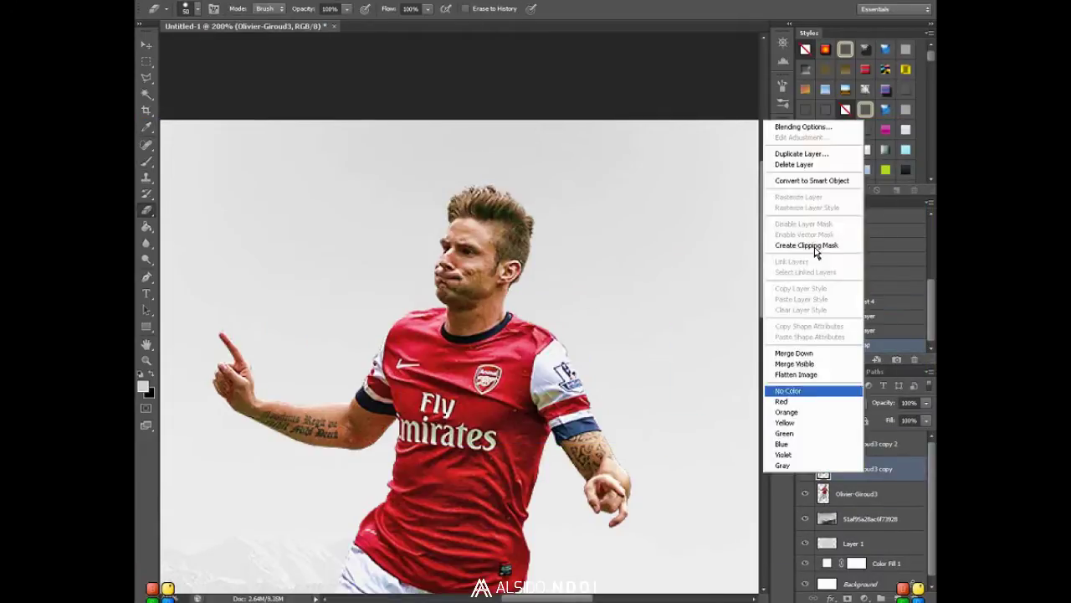
# Delete the extra player copy and erase the orange tint from both knees.
pyautogui.click(800, 211)
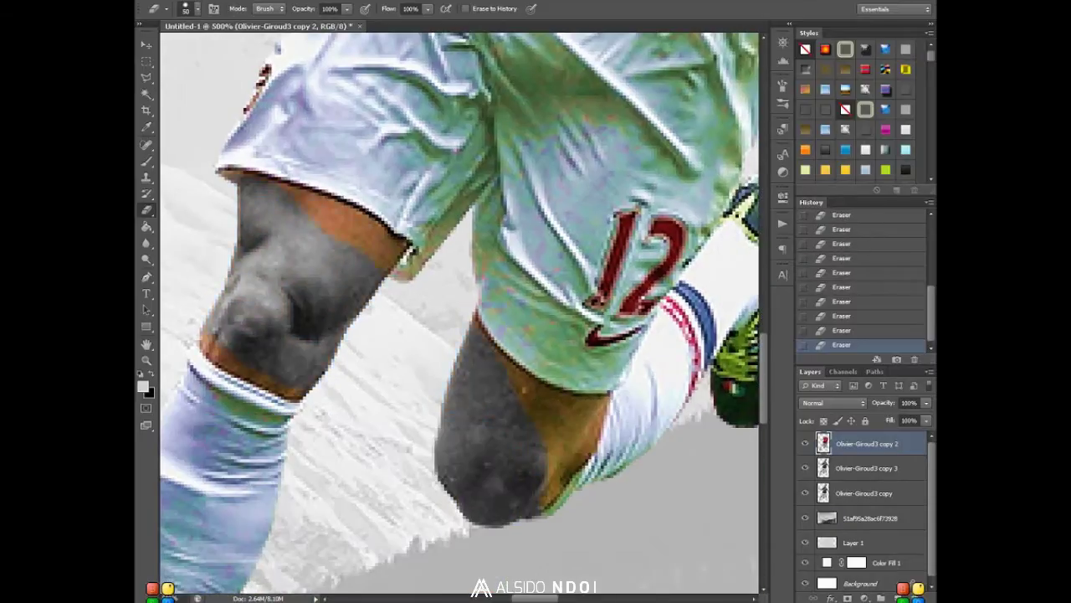
pyautogui.rightClick(335, 299)
pyautogui.moveTo(293, 201); pyautogui.dragTo(393, 247)
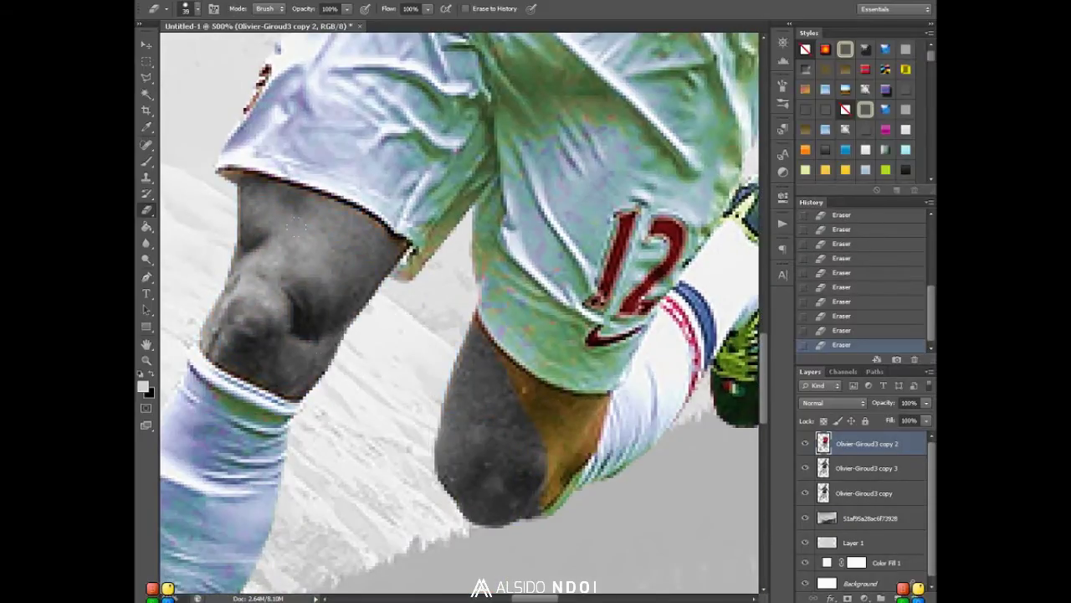
pyautogui.rightClick(499, 437)
pyautogui.moveTo(580, 405); pyautogui.dragTo(588, 418)
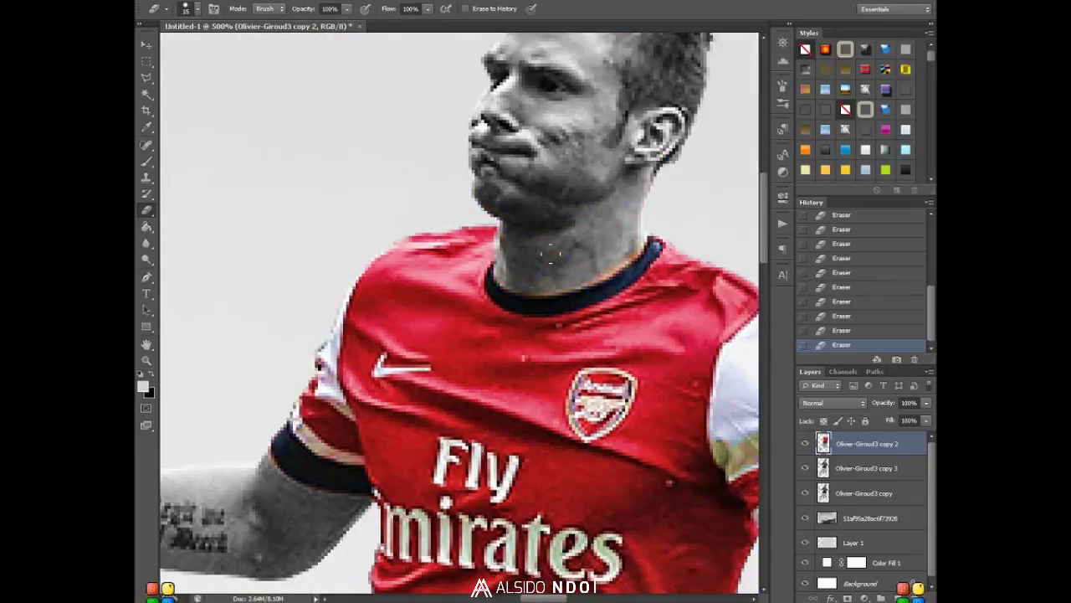
# Shrink the eraser to size 5 and return to the full-banner view.
pyautogui.scroll(-5, 548, 250)
pyautogui.scroll(-5, 547, 250)
pyautogui.scroll(-5, 548, 250)
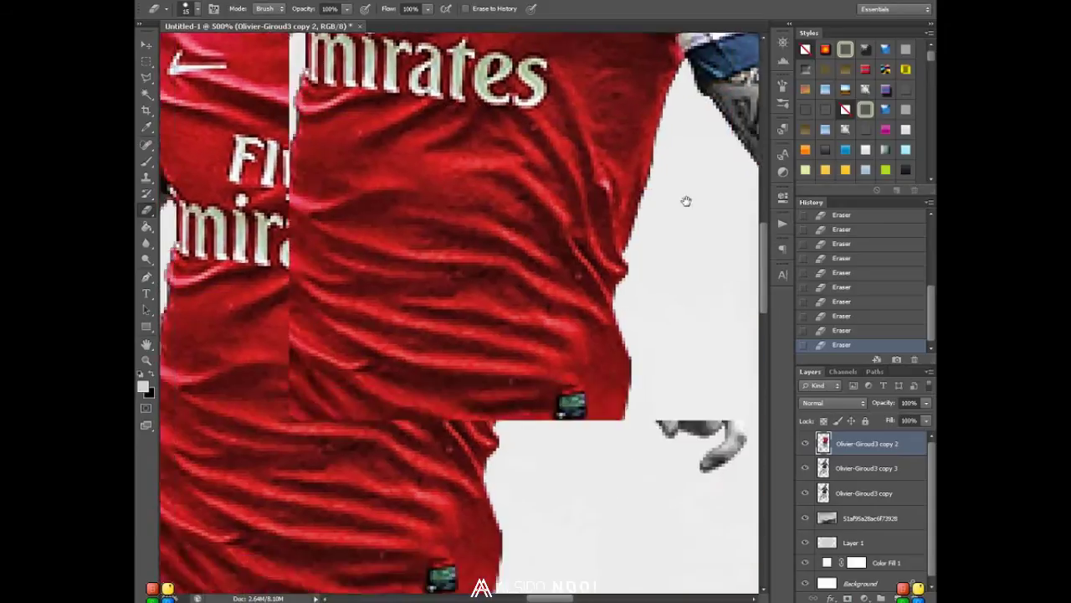
pyautogui.rightClick(469, 428)
pyautogui.write('5')
pyautogui.press('Return')
pyautogui.hotkey('ctrl', '0')
# Set the player copy to Saturation blend mode and apply a Selective Color adjustment.
pyautogui.click(833, 403)
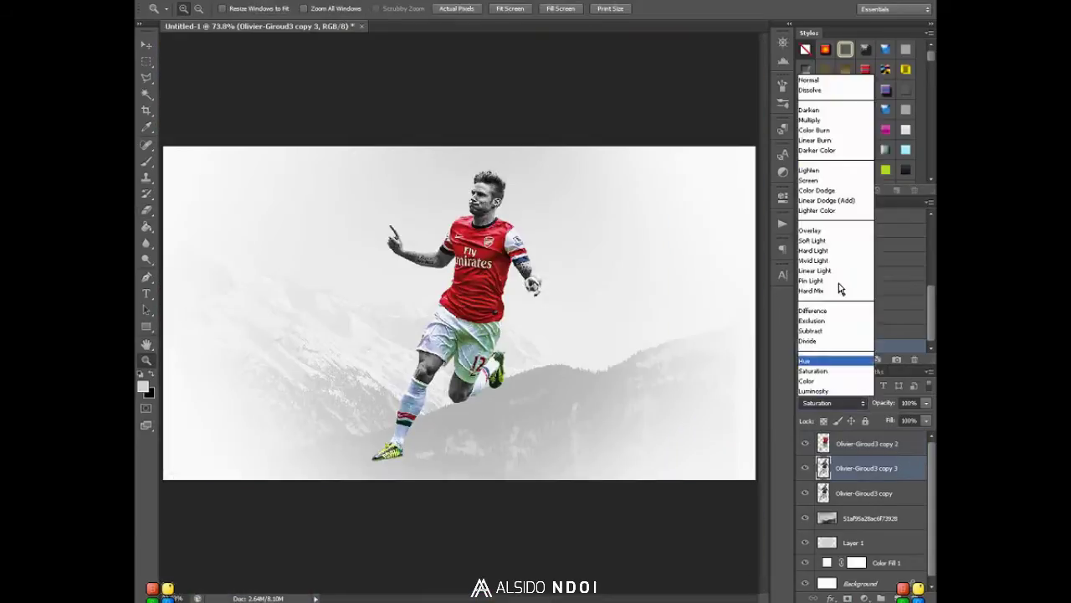
pyautogui.click(829, 360)
pyautogui.hotkey('alt', 'i')
pyautogui.click(411, 76)
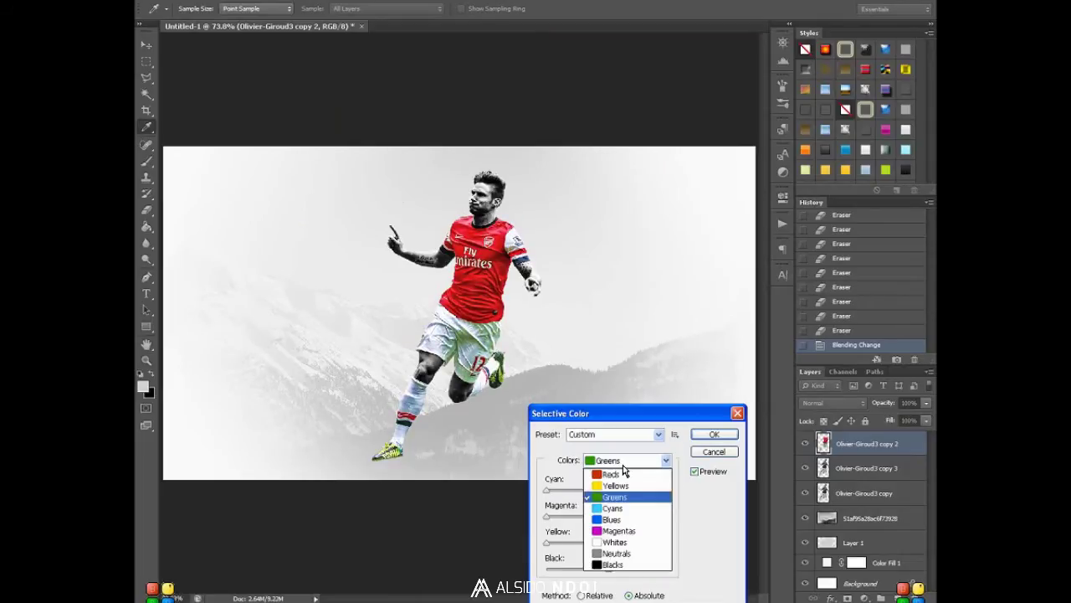
pyautogui.press('Return')
# Merge the player layers into one and duplicate the merged layer.
pyautogui.rightClick(862, 469)
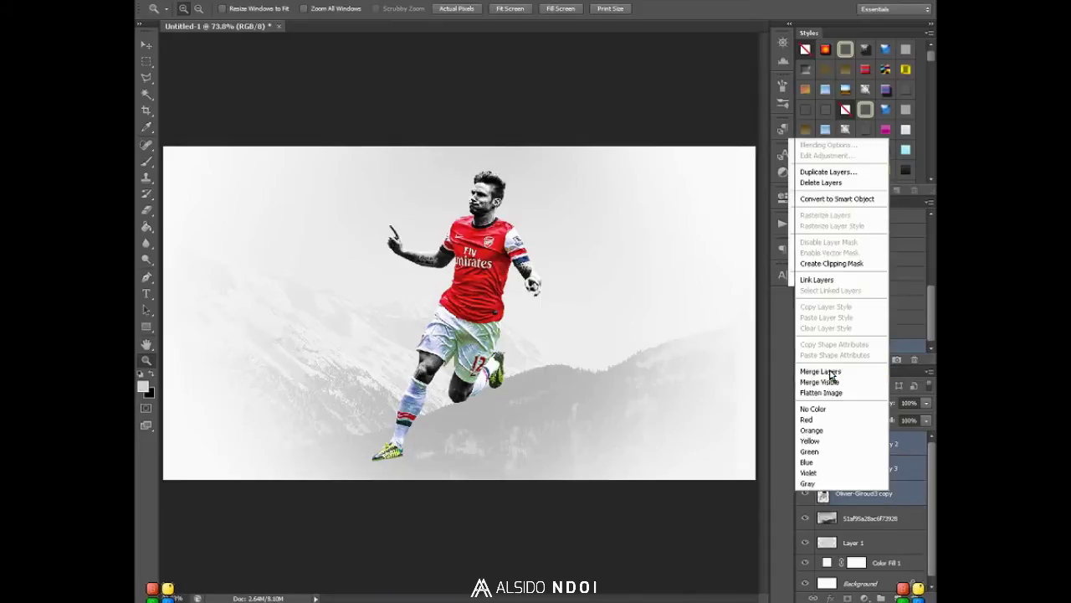
pyautogui.click(816, 370)
pyautogui.rightClick(862, 469)
pyautogui.click(787, 120)
pyautogui.press('Return')
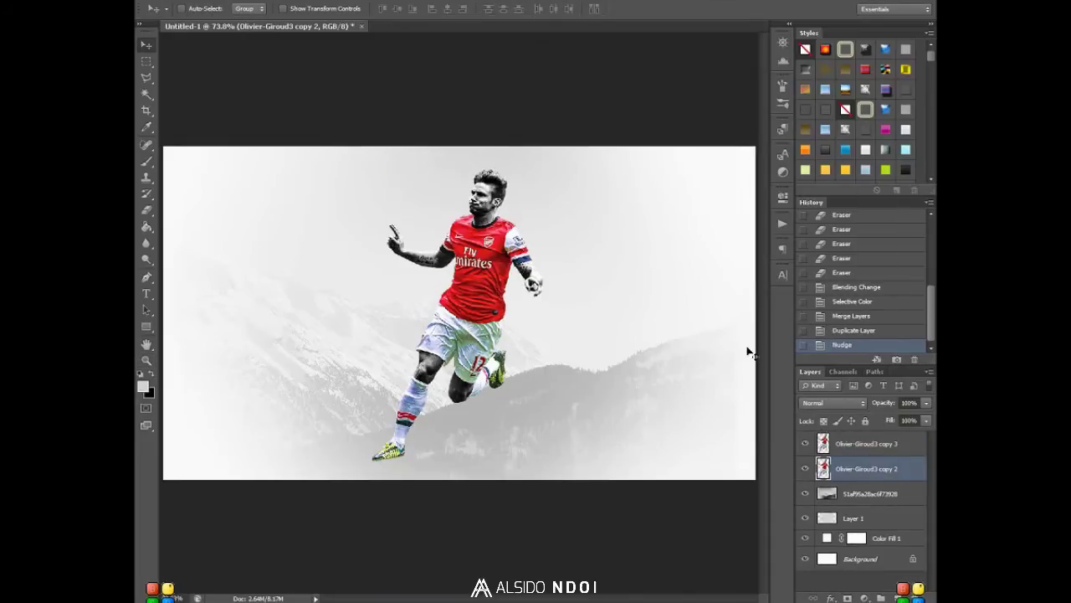
# Cut the selected area onto a new layer and delete Layer 2.
pyautogui.rightClick(490, 240)
pyautogui.click(524, 327)
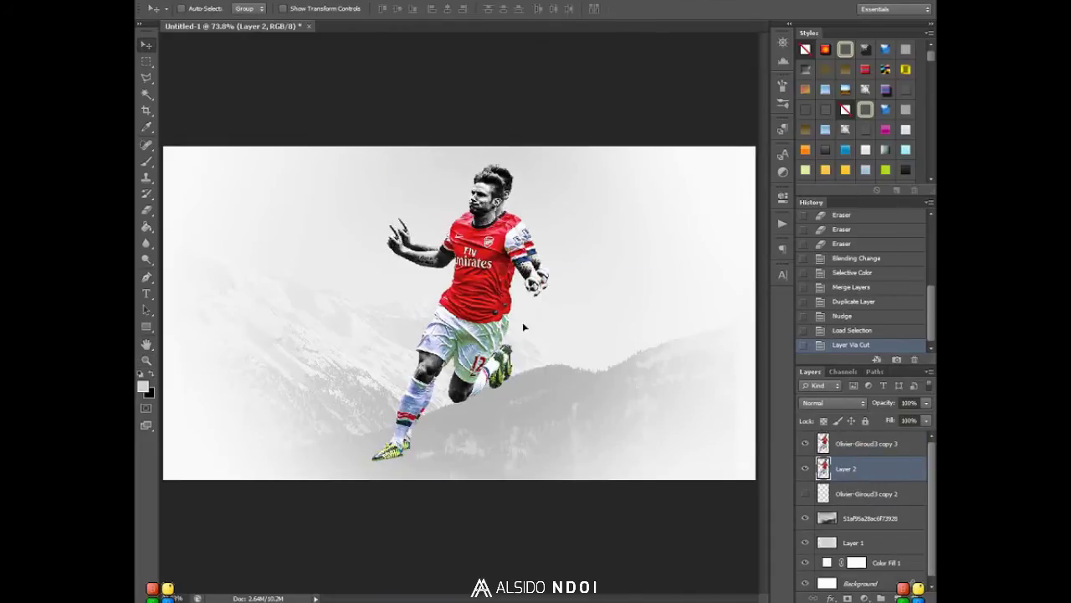
pyautogui.click(877, 477)
pyautogui.press('Delete')
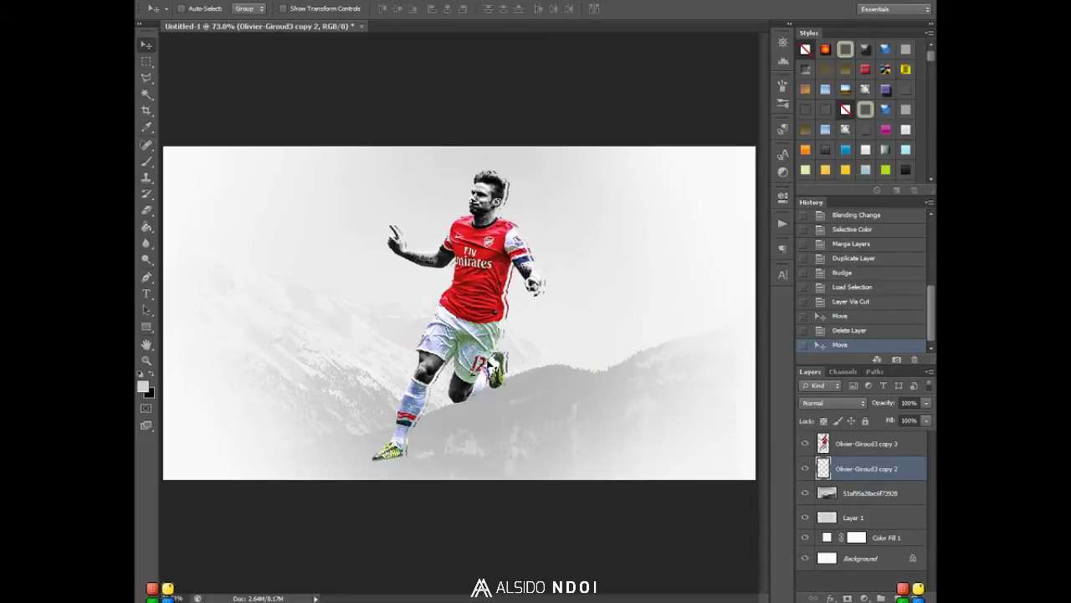
# Give the player copy a black Color Overlay and duplicate the outlined layer.
pyautogui.hotkey('ctrl', '+')
pyautogui.hotkey('ctrl', '+')
pyautogui.doubleClick(924, 471)
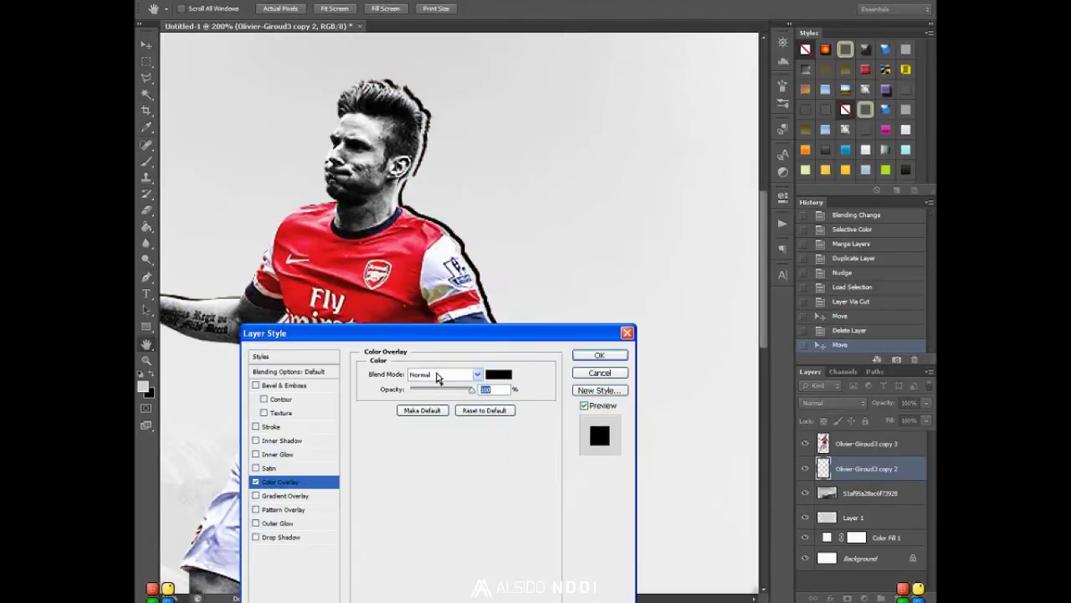
pyautogui.click(599, 355)
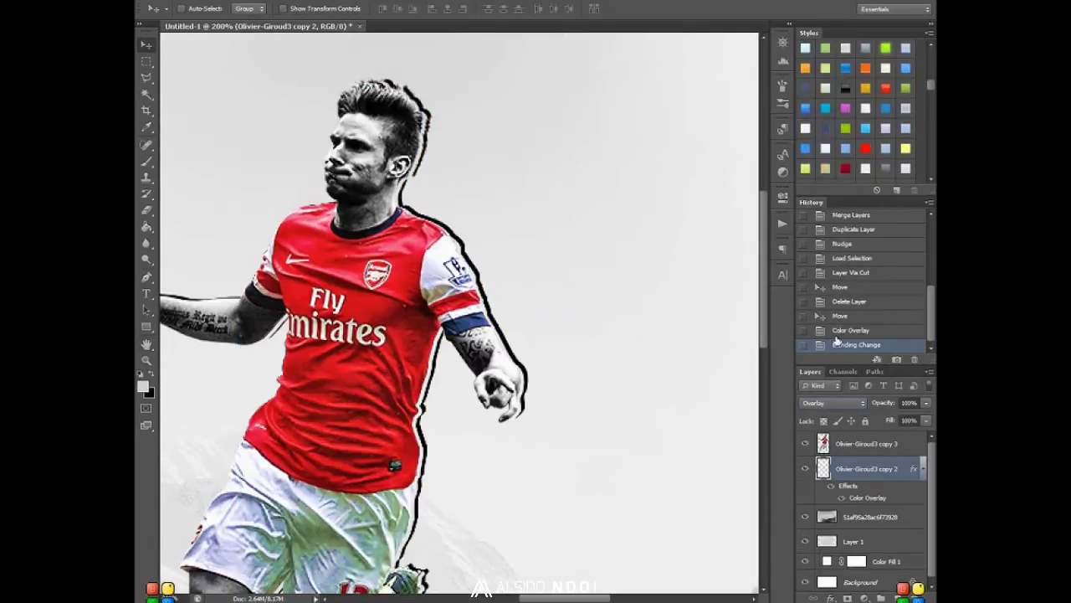
pyautogui.hotkey('ctrl', '0')
pyautogui.rightClick(866, 468)
pyautogui.click(822, 147)
pyautogui.press('Return')
# Paint a soft red glow right of the player, set it to Lighten, and enlarge the brush to 500.
pyautogui.press('b')
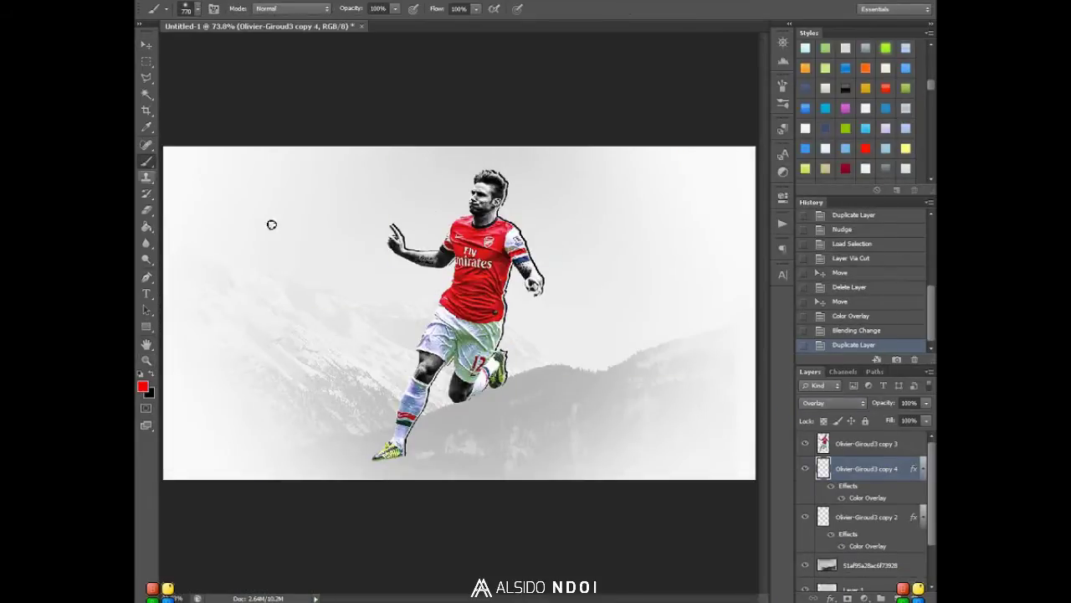
pyautogui.moveTo(271, 222); pyautogui.dragTo(585, 334)
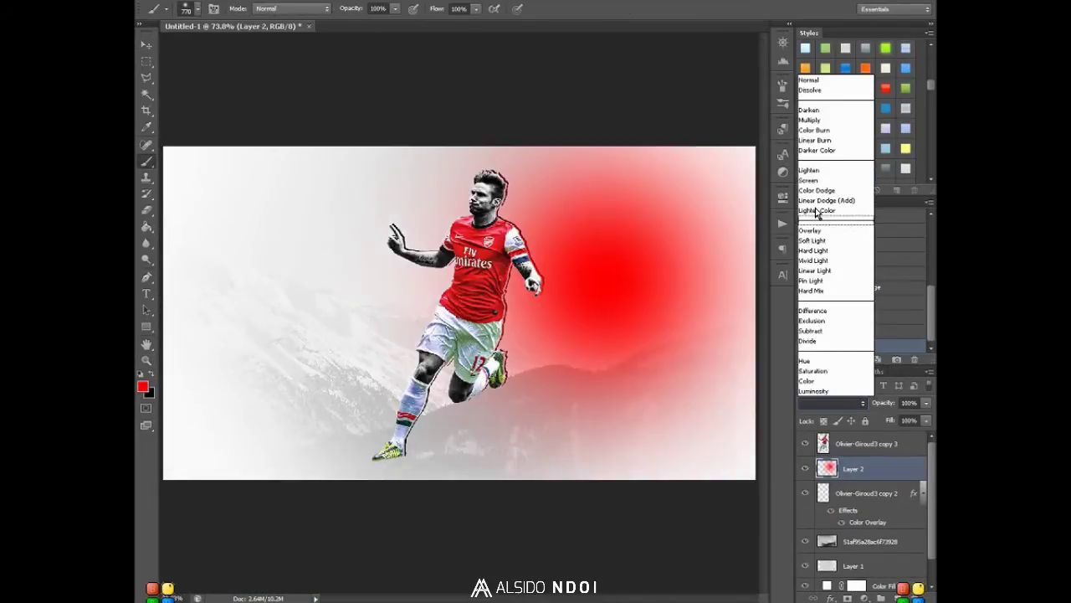
pyautogui.click(808, 170)
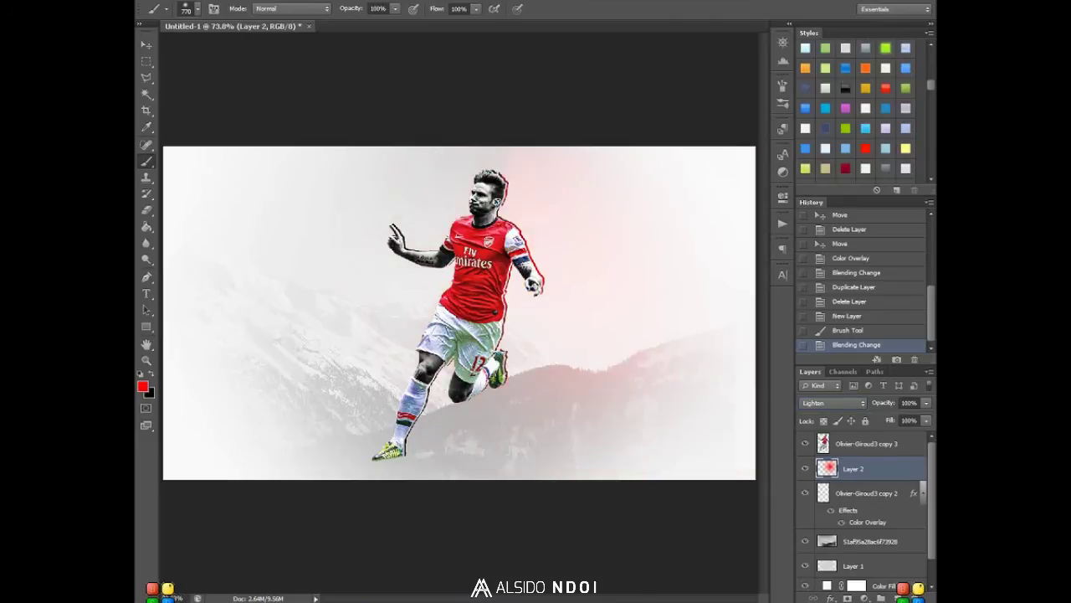
pyautogui.rightClick(653, 392)
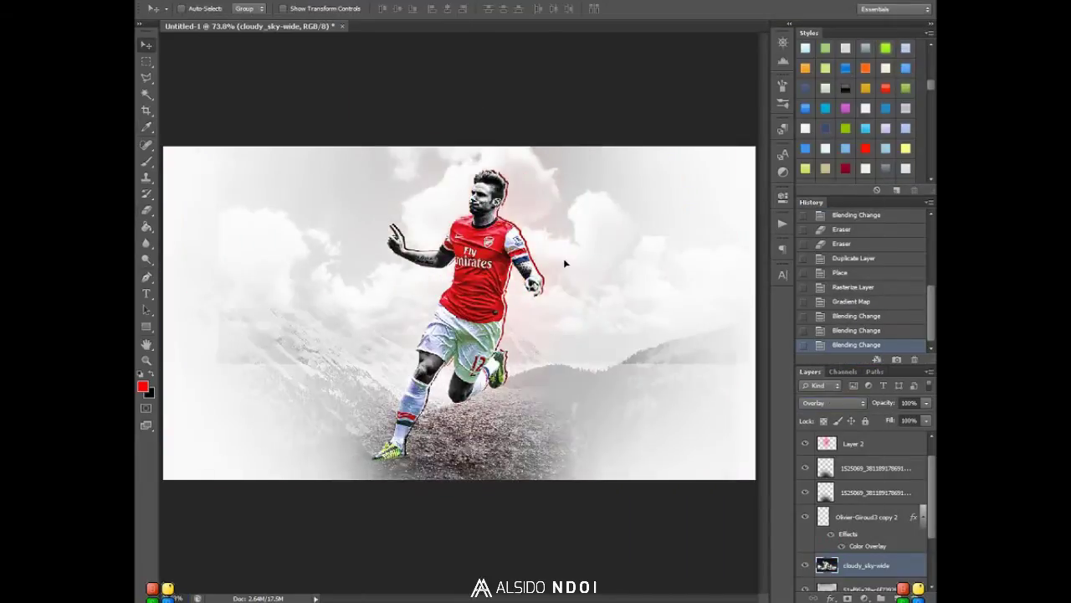
# Nudge the cloudy sky up-left, then make the stadium-light image Screen-blended, rasterized and black and white.
pyautogui.moveTo(565, 263); pyautogui.dragTo(535, 255)
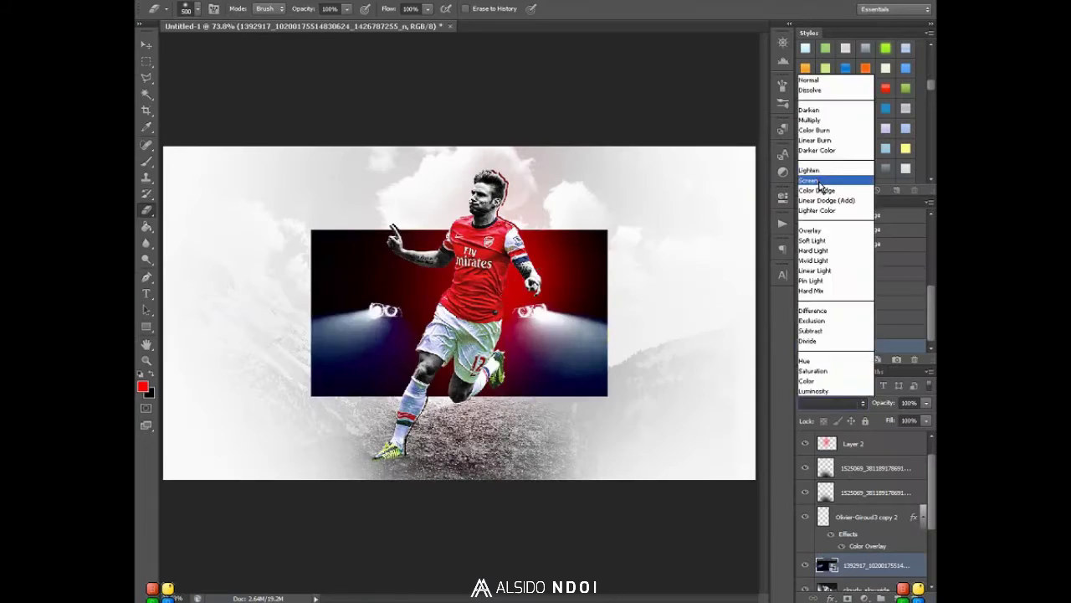
pyautogui.click(809, 180)
pyautogui.rightClick(871, 565)
pyautogui.click(803, 276)
pyautogui.click(371, 98)
pyautogui.press('Return')
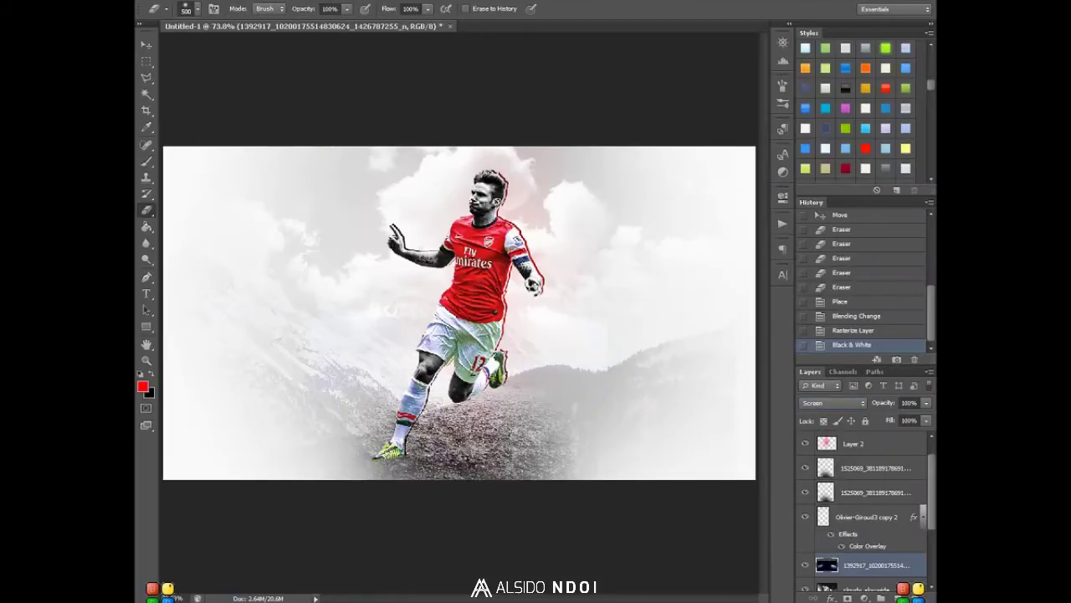
pyautogui.press('Up')
pyautogui.press('Down')
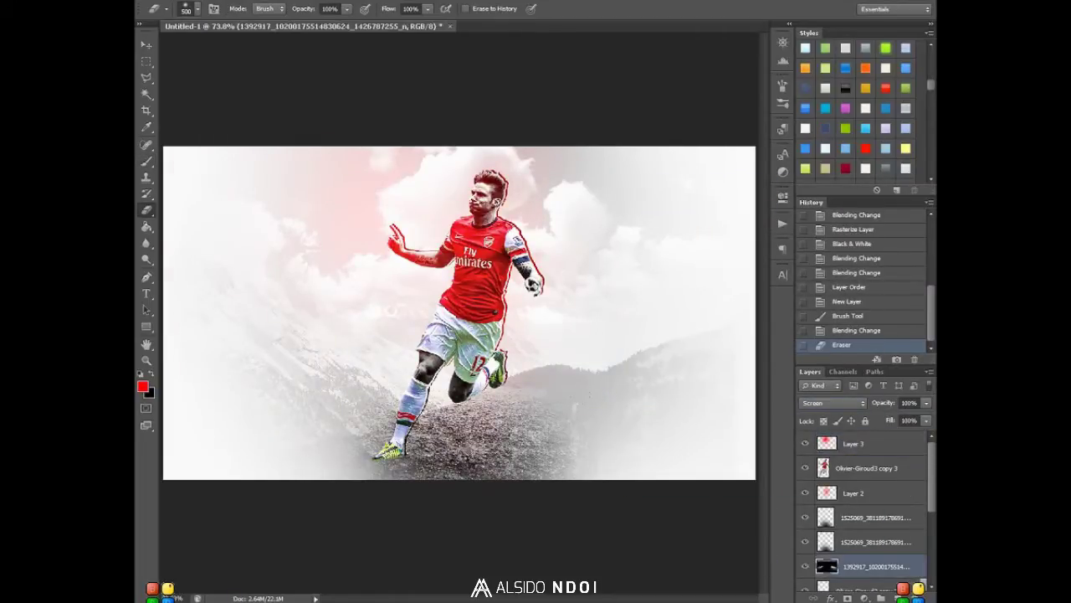
# Select Layer 2, reset the brush colour to black, and add a new empty layer.
pyautogui.click(885, 496)
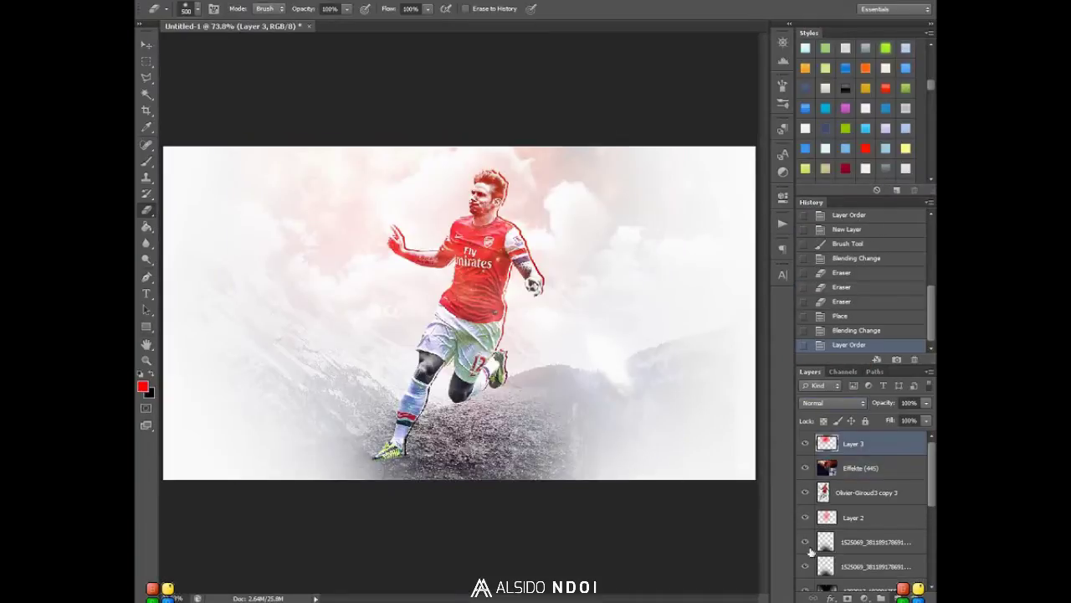
pyautogui.hotkey('ctrl', '-')
pyautogui.hotkey('ctrl', '-')
pyautogui.hotkey('ctrl', '-')
pyautogui.press('b')
pyautogui.press('d')
pyautogui.hotkey('ctrl', 'shift', 'n')
pyautogui.press('Return')
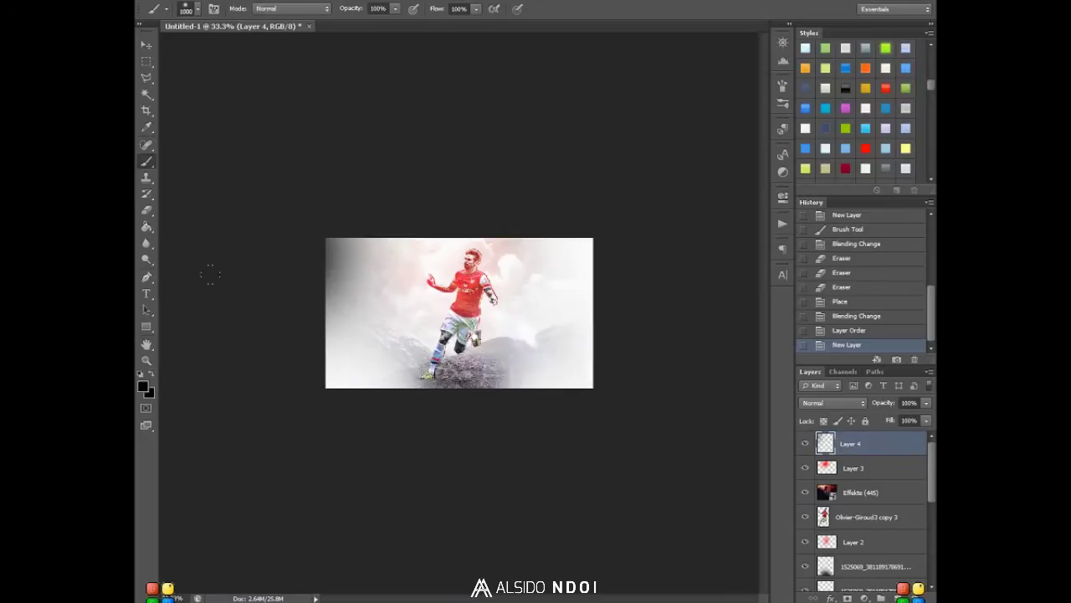
# Darken the banner's left, bottom, top and right edges with soft black paint, and move Layer 3 above Layer 4.
pyautogui.click(210, 274)
pyautogui.click(242, 402)
pyautogui.click(232, 128)
pyautogui.click(419, 100)
pyautogui.click(669, 251)
pyautogui.click(669, 360)
pyautogui.click(474, 75)
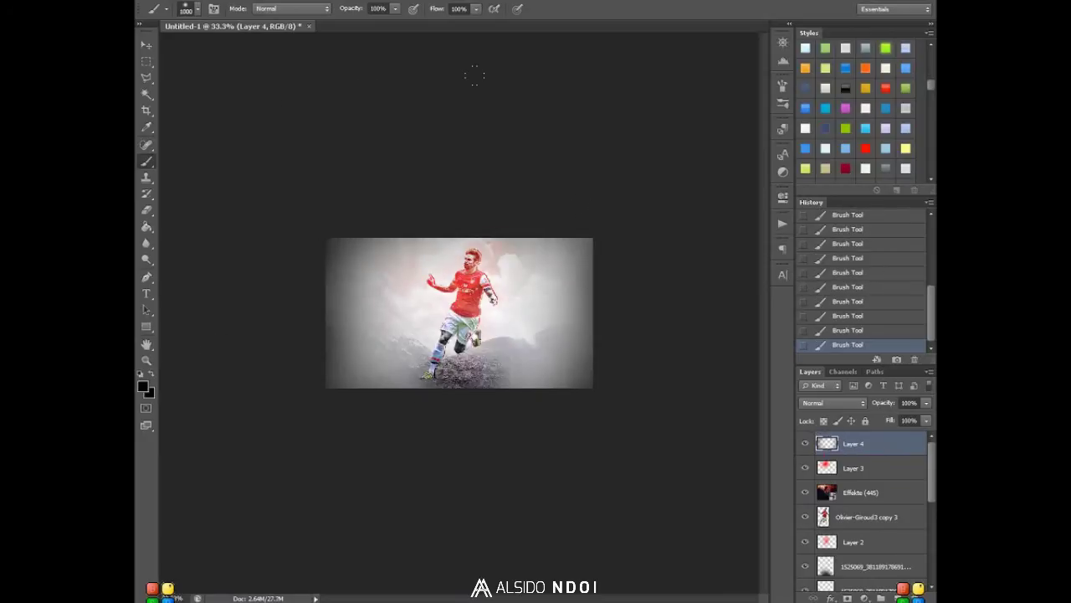
pyautogui.click(512, 10)
pyautogui.doubleClick(911, 518)
pyautogui.moveTo(862, 445)
pyautogui.mouseDown()
pyautogui.moveTo(854, 523)
pyautogui.moveTo(850, 490)
pyautogui.mouseUp()
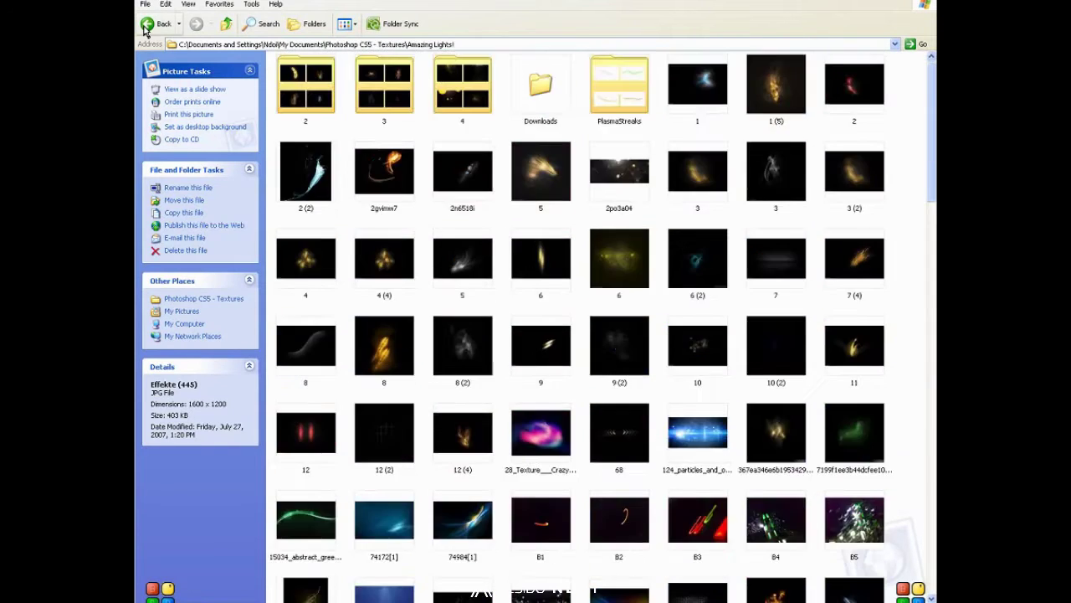
# Place texture (936) from the textures folder and duplicate its layer.
pyautogui.click(147, 24)
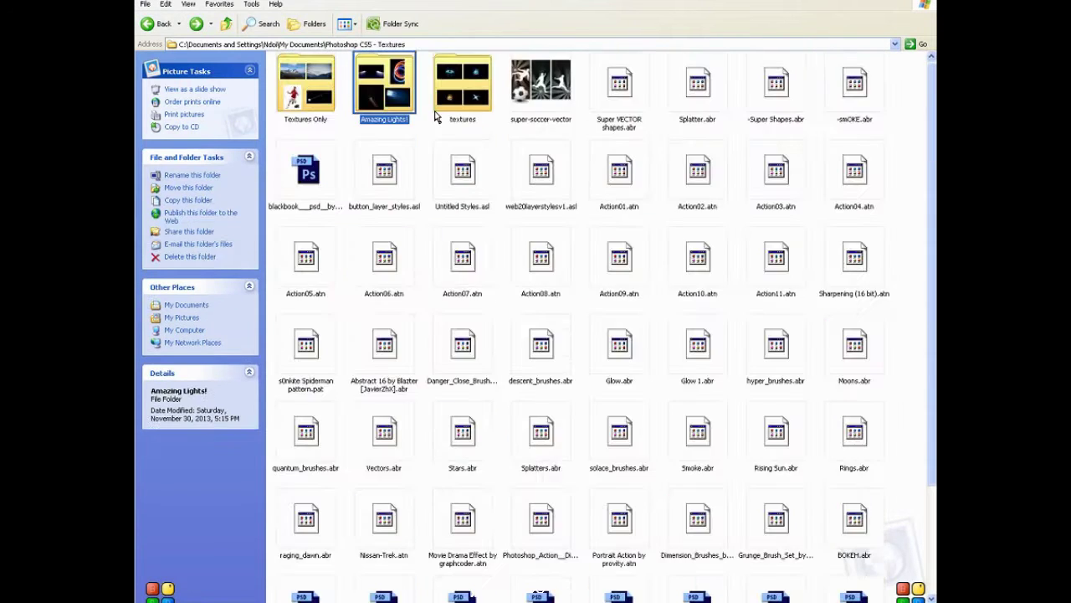
pyautogui.doubleClick(377, 83)
pyautogui.scroll(-10, 918, 394)
pyautogui.scroll(-3, 933, 477)
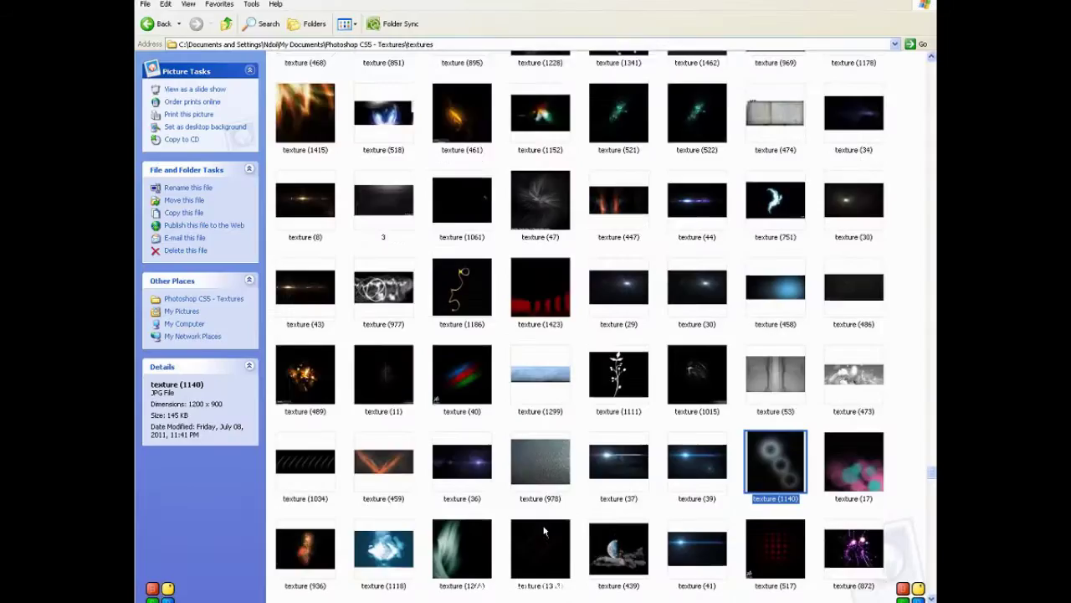
pyautogui.click(305, 289)
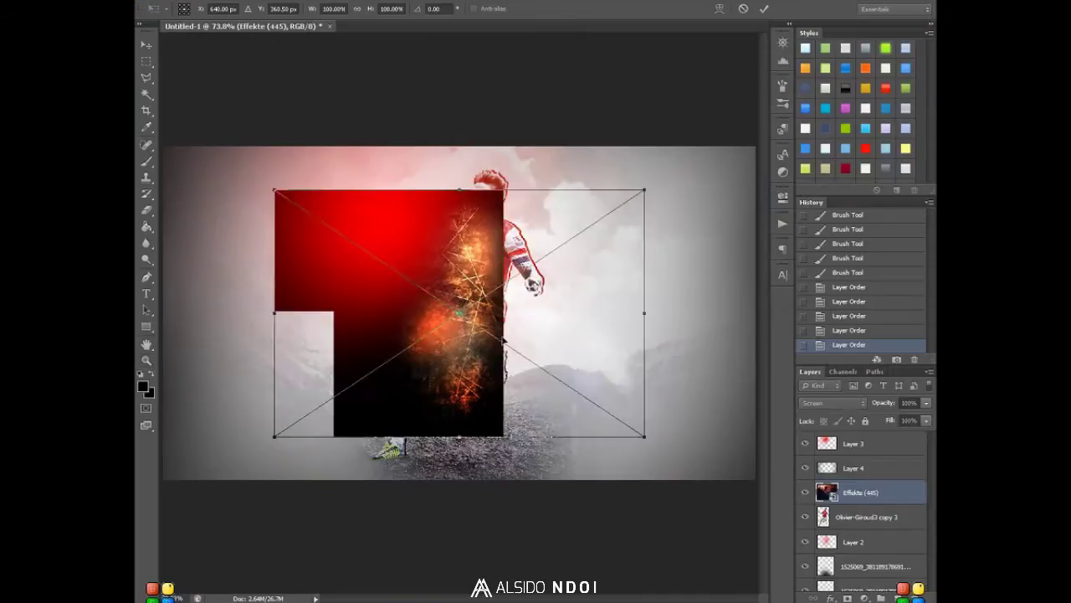
pyautogui.press('Return')
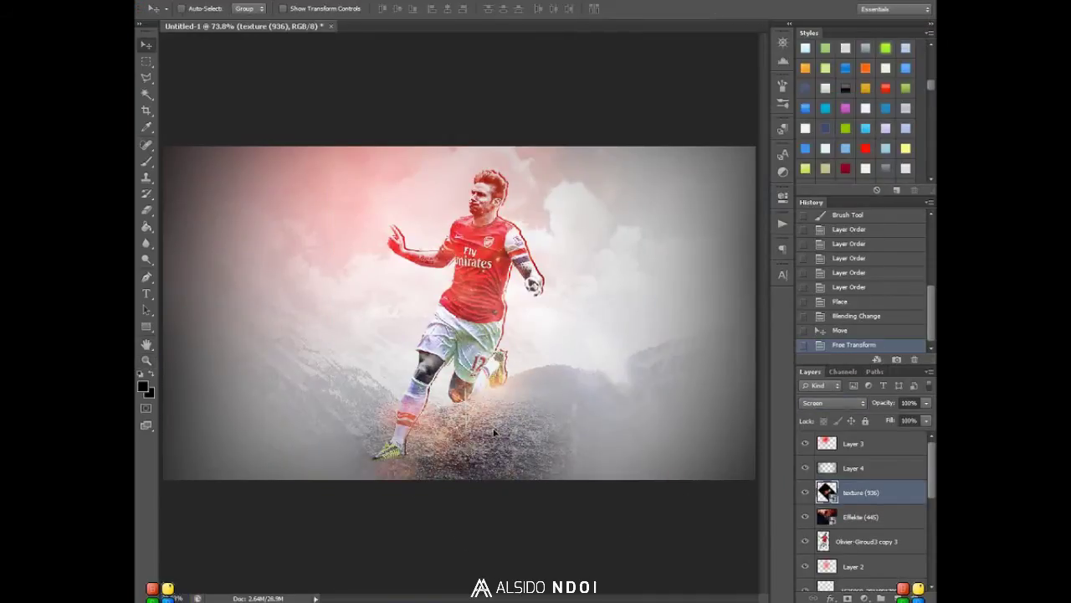
pyautogui.rightClick(862, 492)
pyautogui.click(804, 180)
pyautogui.press('Return')
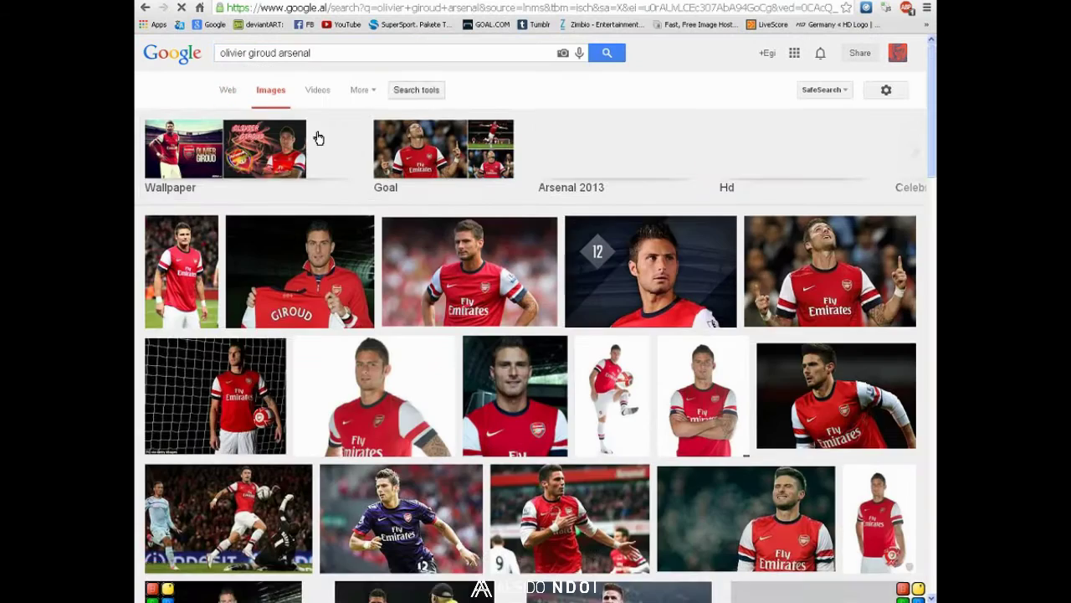
# Filter the Giroud image results to Large size and browse the photos.
pyautogui.click(229, 120)
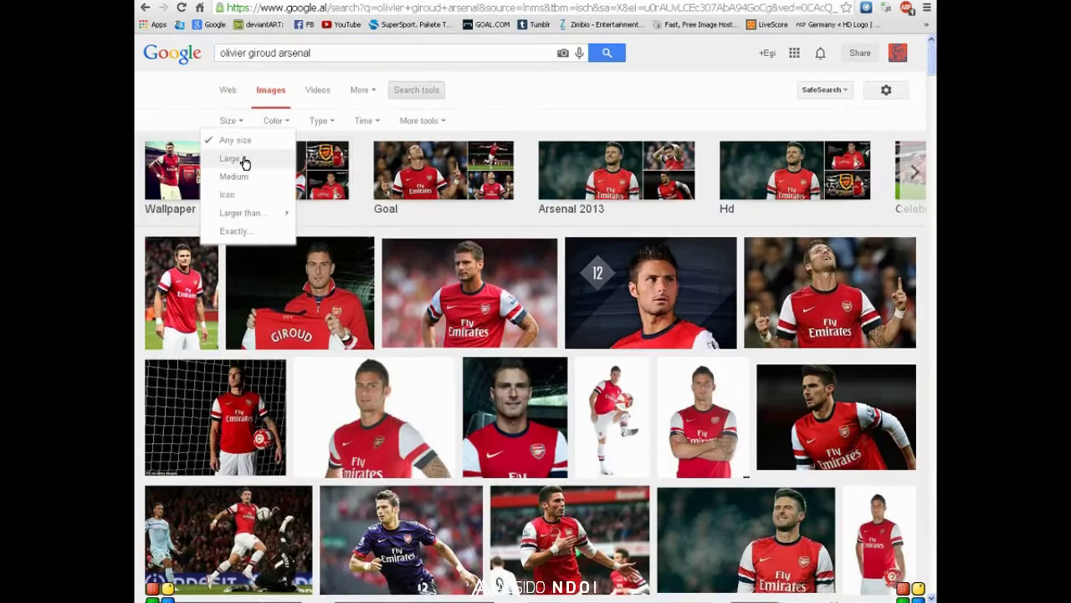
pyautogui.click(242, 159)
pyautogui.scroll(-3, 380, 394)
pyautogui.scroll(-5, 381, 393)
pyautogui.scroll(-2, 584, 494)
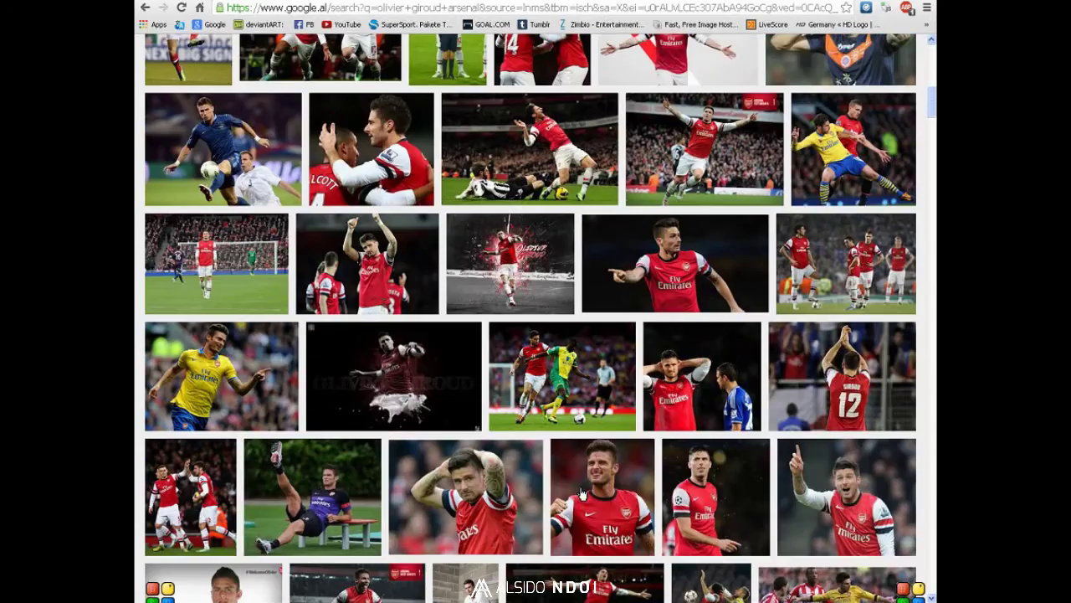
pyautogui.click(715, 498)
pyautogui.scroll(-5, 716, 498)
# Save the full-size celebrating Giroud photo and place it into the banner.
pyautogui.click(335, 477)
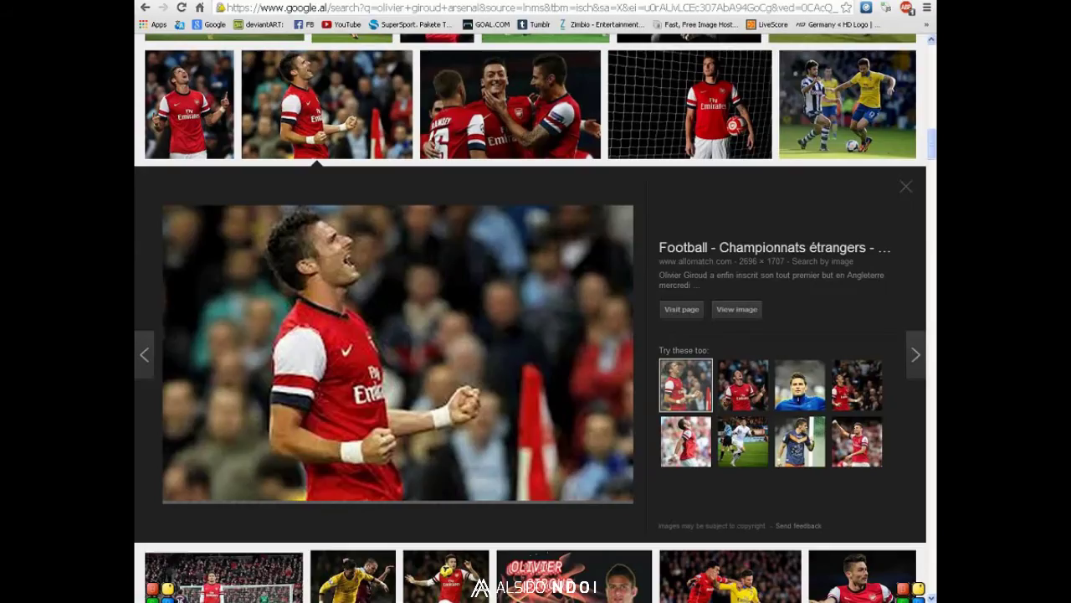
pyautogui.click(406, 373)
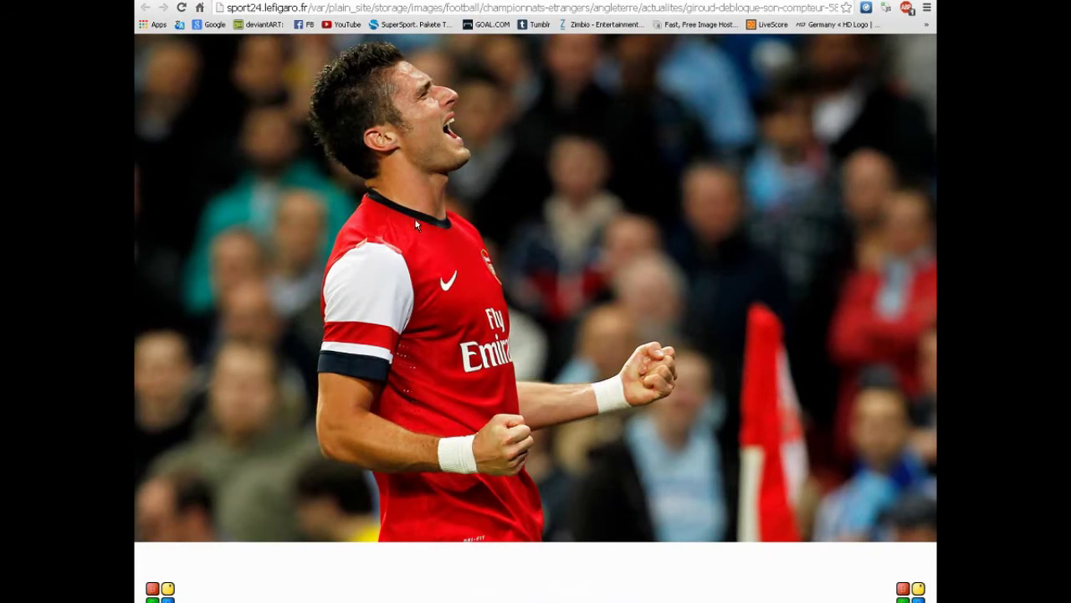
pyautogui.rightClick(416, 224)
pyautogui.click(435, 242)
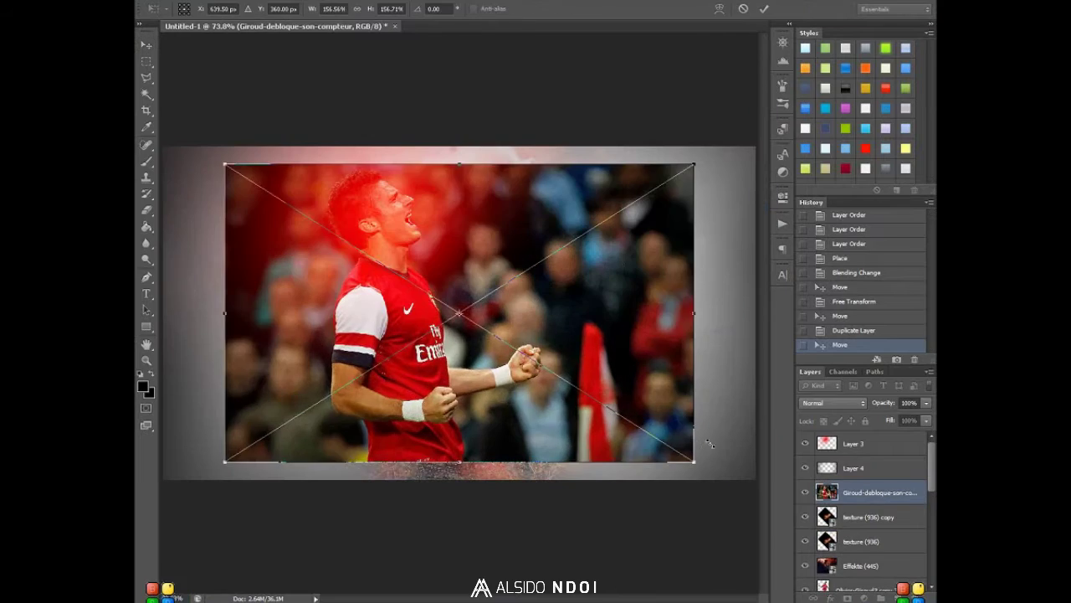
pyautogui.press('Return')
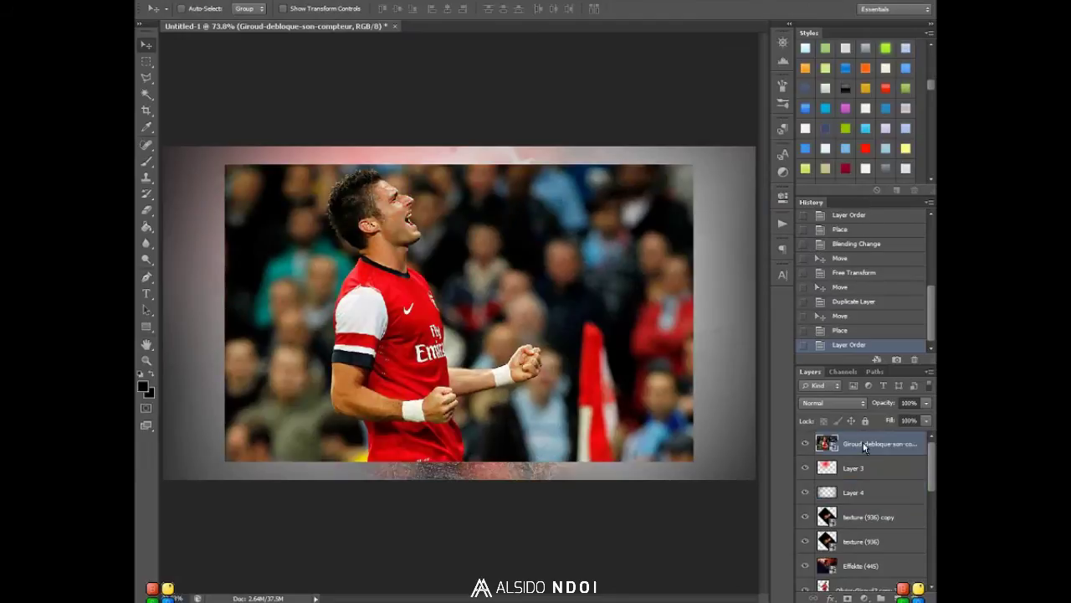
# Convert the celebrating photo to black and white, blend it in Screen, and move it left.
pyautogui.hotkey('ctrl', 'alt', 'shift', 'b')
pyautogui.press('Return')
pyautogui.hotkey('alt', 'shift', 's')
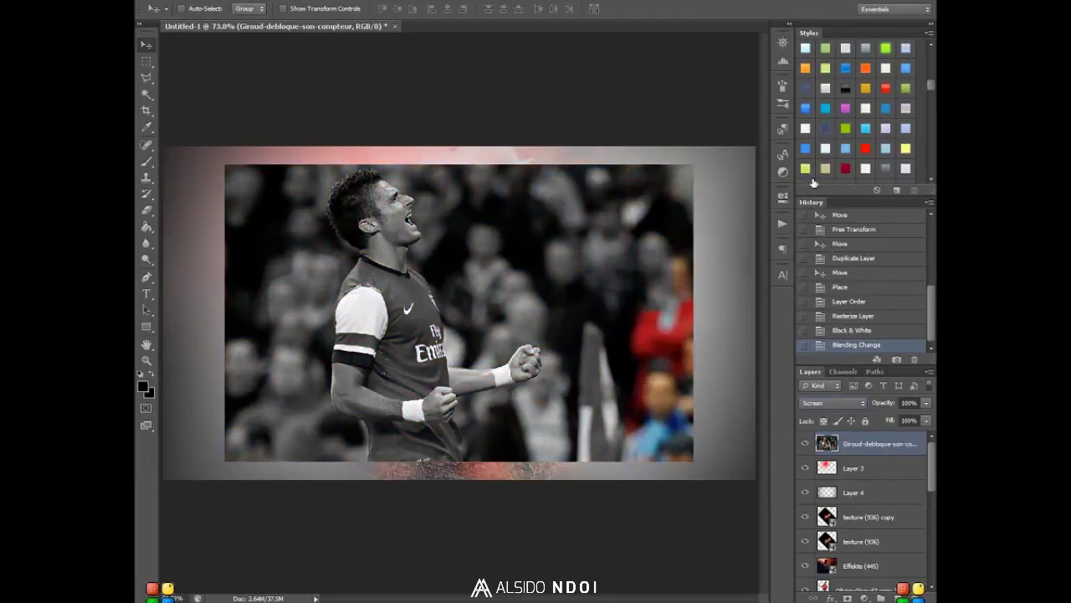
pyautogui.click(833, 403)
pyautogui.click(833, 469)
pyautogui.moveTo(503, 302); pyautogui.dragTo(389, 288)
# Erase the photo's left portion and edges with a size-300 eraser.
pyautogui.press('e')
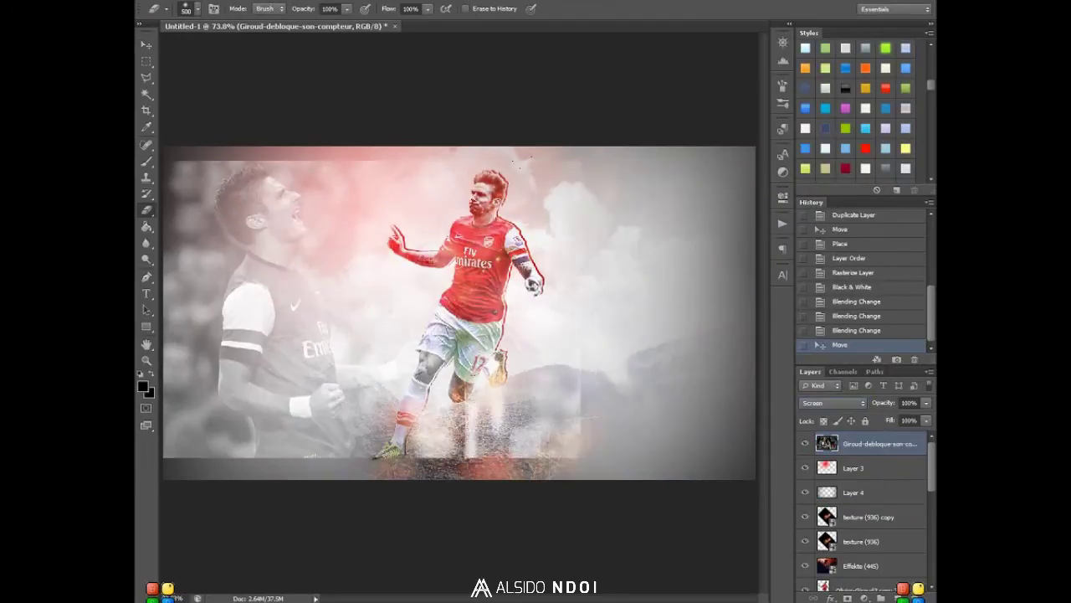
pyautogui.moveTo(519, 418); pyautogui.dragTo(435, 351)
pyautogui.moveTo(377, 293); pyautogui.dragTo(440, 296)
pyautogui.rightClick(268, 251)
pyautogui.write('30')
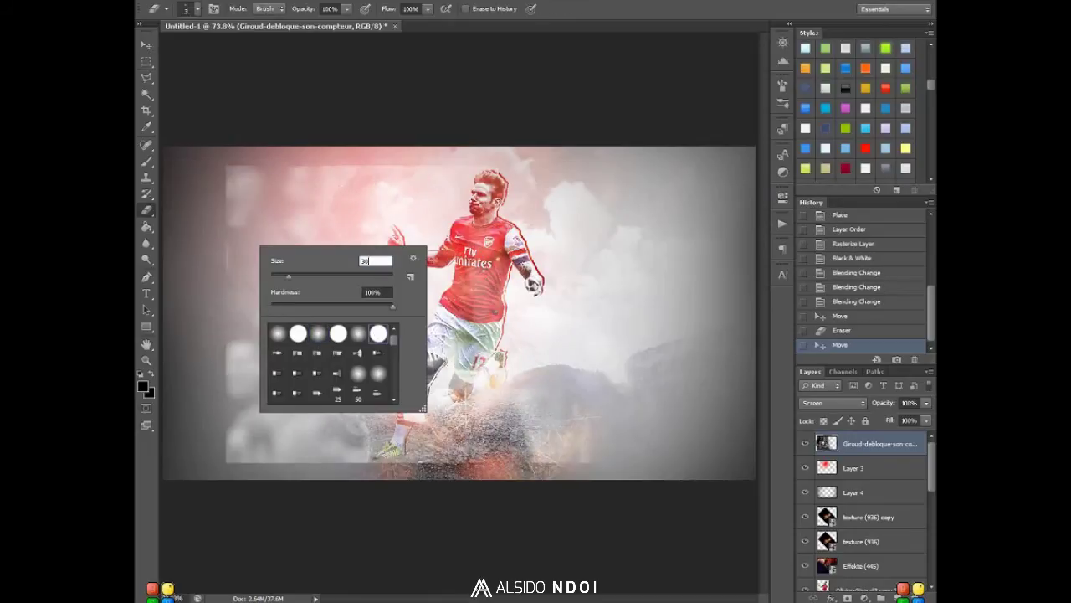
pyautogui.write('0')
pyautogui.press('Return')
pyautogui.moveTo(209, 201); pyautogui.dragTo(198, 356)
pyautogui.moveTo(494, 276); pyautogui.dragTo(519, 402)
# Shift the photo further left, erase its bottom-left with sizes 200 and 70, and move it below the player.
pyautogui.moveTo(356, 294); pyautogui.dragTo(256, 294)
pyautogui.rightClick(410, 285)
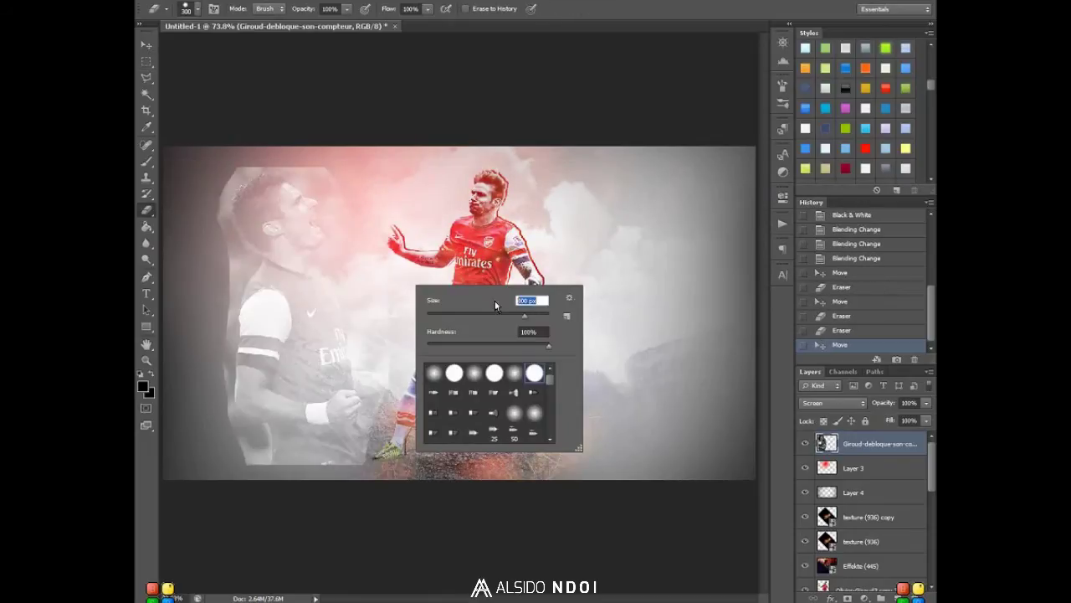
pyautogui.write('200')
pyautogui.press('Return')
pyautogui.rightClick(301, 416)
pyautogui.write('70')
pyautogui.press('Return')
pyautogui.moveTo(259, 440); pyautogui.dragTo(238, 445)
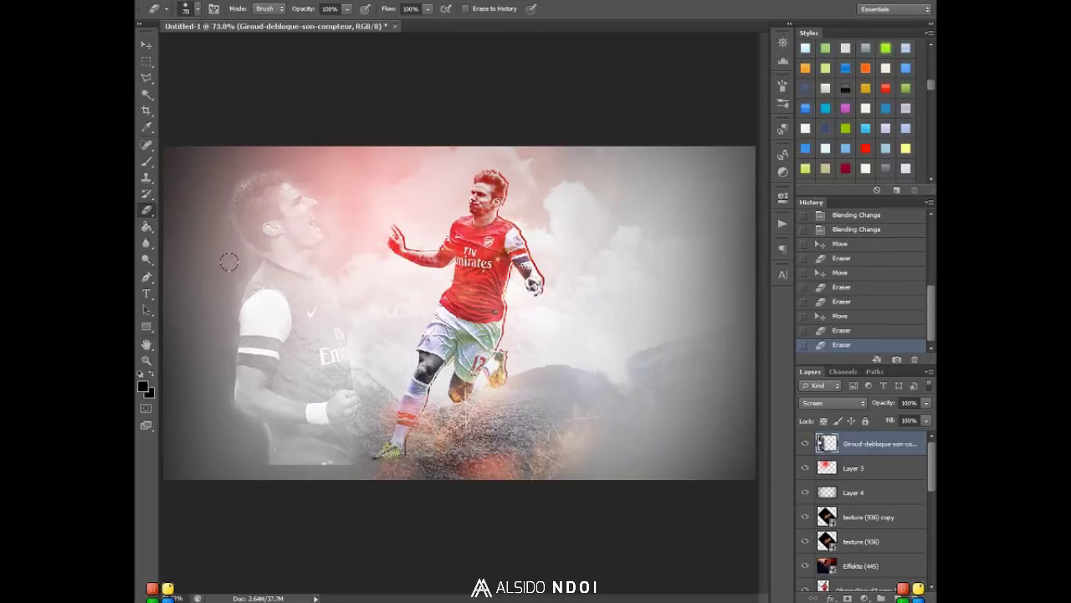
pyautogui.moveTo(308, 338); pyautogui.dragTo(377, 326)
# Reposition the photo on the canvas and set its layer to Overlay blending.
pyautogui.moveTo(871, 443); pyautogui.dragTo(870, 569)
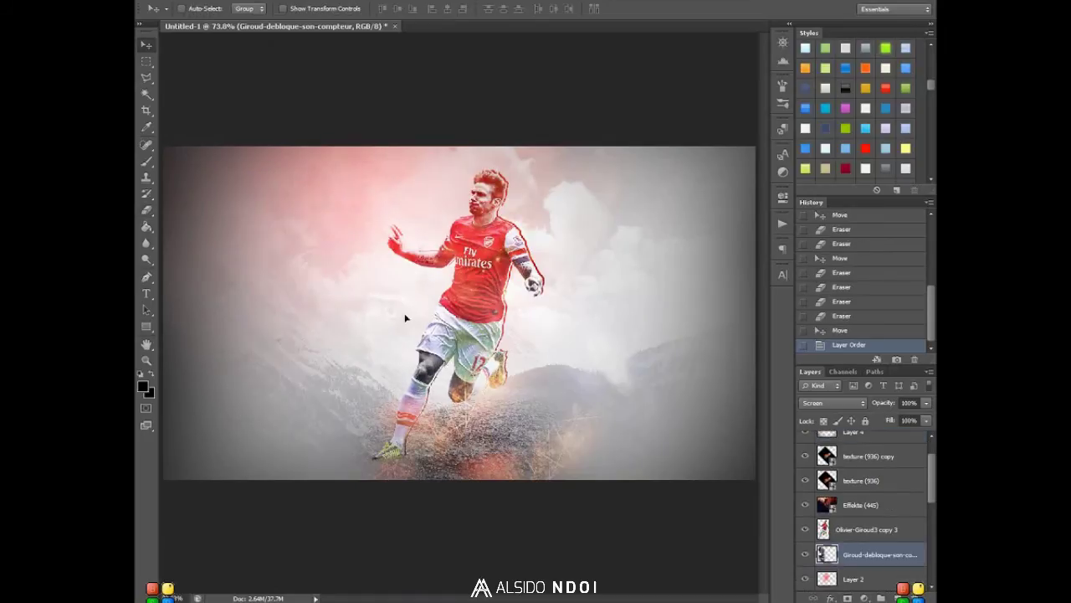
pyautogui.moveTo(406, 319); pyautogui.dragTo(410, 310)
pyautogui.click(833, 403)
pyautogui.click(833, 235)
# Move Effekte (445) above Olivier-Giroud3 copy 3 and enlarge the eraser to 500 px.
pyautogui.moveTo(860, 505); pyautogui.dragTo(862, 452)
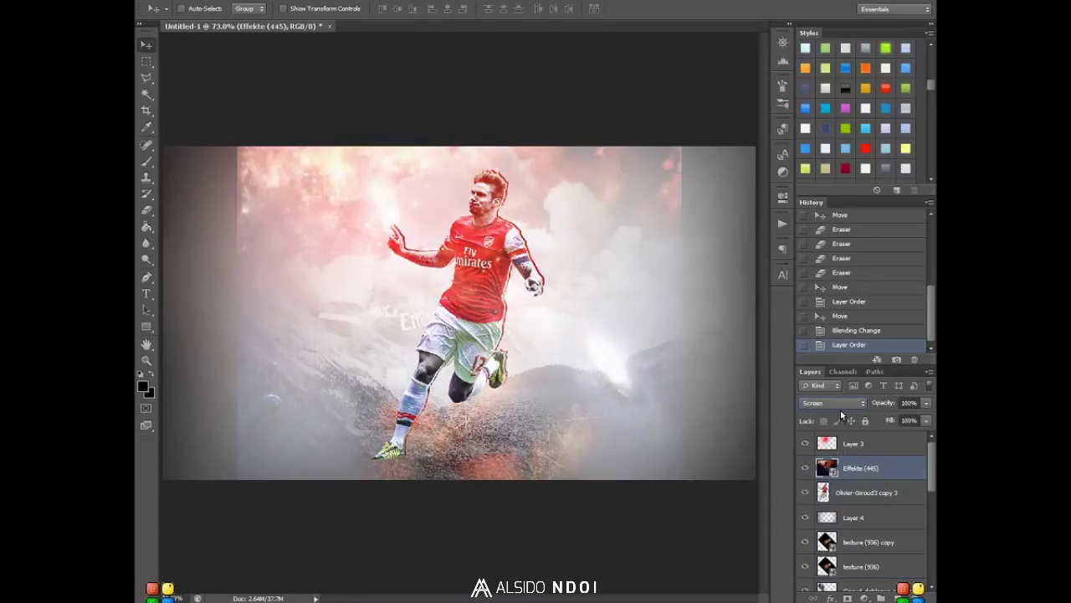
pyautogui.rightClick(292, 323)
pyautogui.write('500')
pyautogui.press('Return')
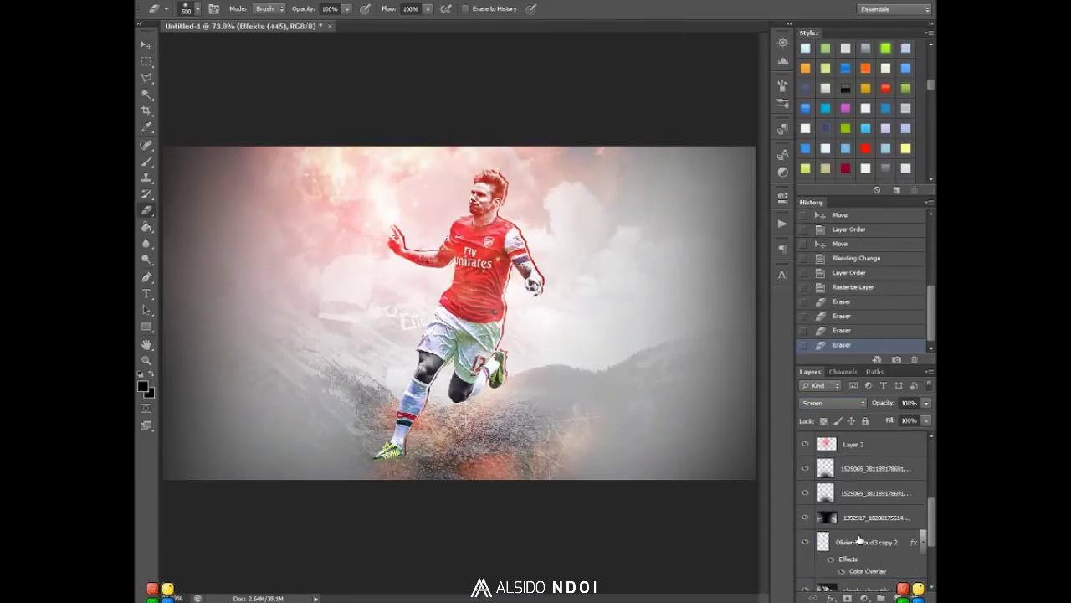
# Place the portrait layer below Effekte (445) and set Effekte to Screen blending.
pyautogui.moveTo(859, 540)
pyautogui.mouseDown()
pyautogui.moveTo(867, 512)
pyautogui.moveTo(863, 519)
pyautogui.mouseUp()
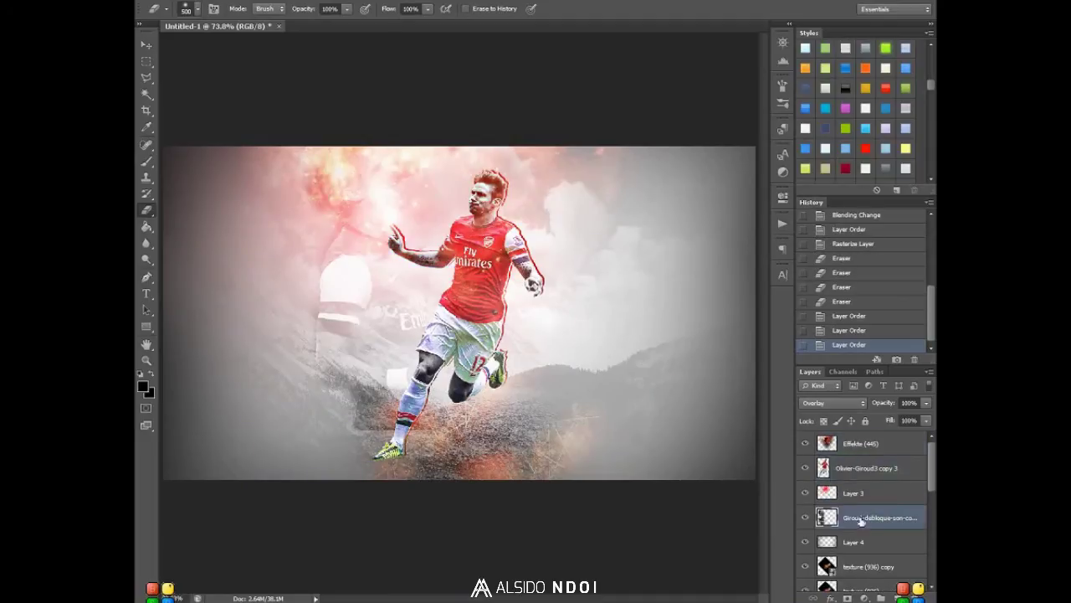
pyautogui.scroll(-1, 837, 403)
pyautogui.click(837, 402)
pyautogui.click(837, 180)
pyautogui.click(862, 444)
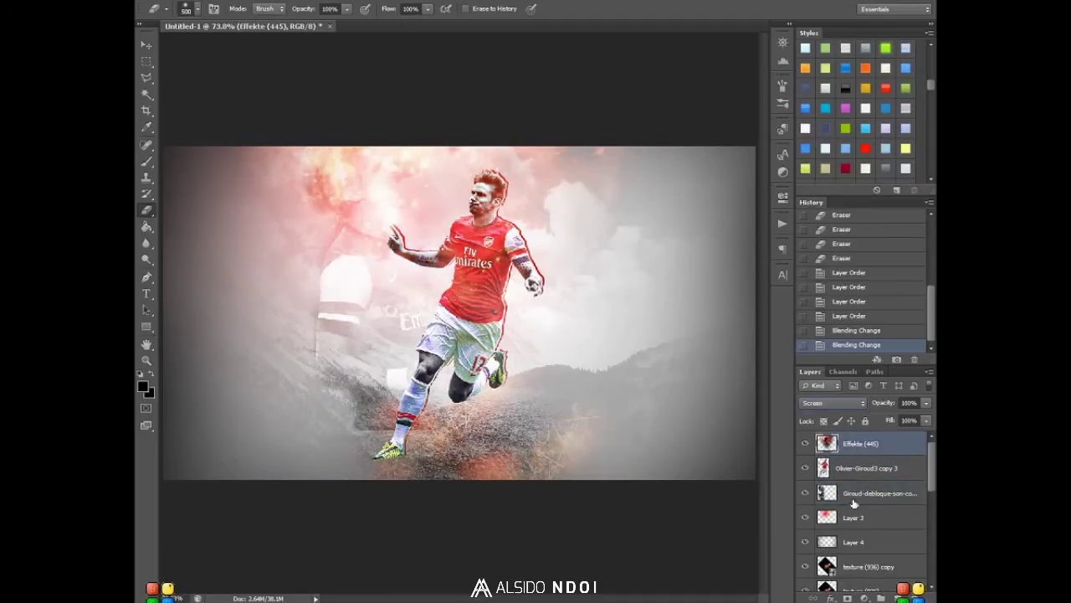
# Resize the portrait and move it to the banner's left side.
pyautogui.click(147, 44)
pyautogui.moveTo(343, 293); pyautogui.dragTo(421, 196)
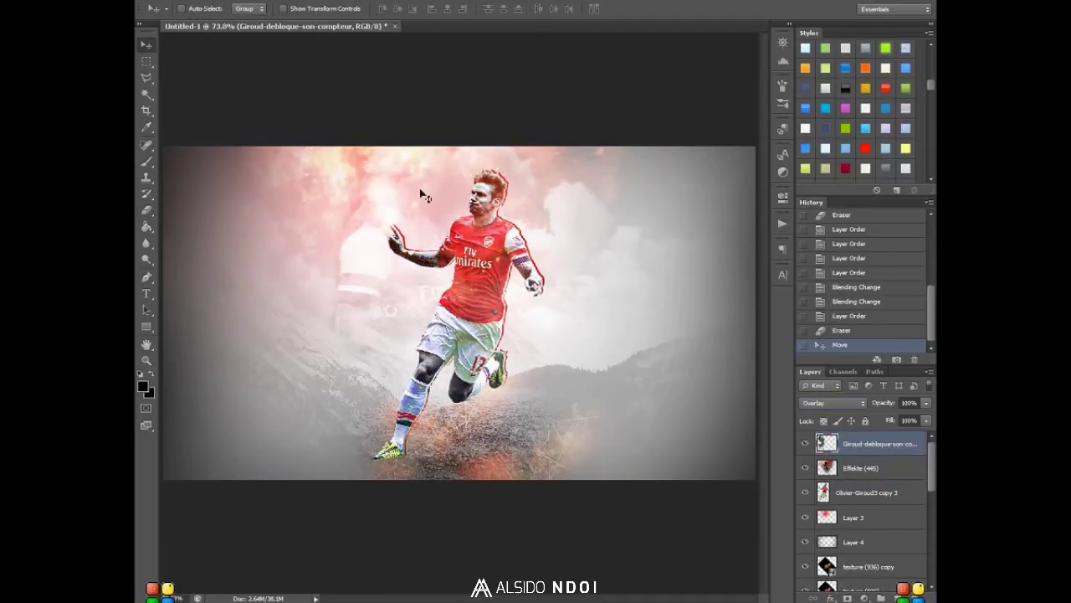
pyautogui.hotkey('ctrl', 't')
pyautogui.moveTo(309, 188); pyautogui.dragTo(359, 359)
pyautogui.press('Return')
pyautogui.moveTo(434, 289); pyautogui.dragTo(268, 289)
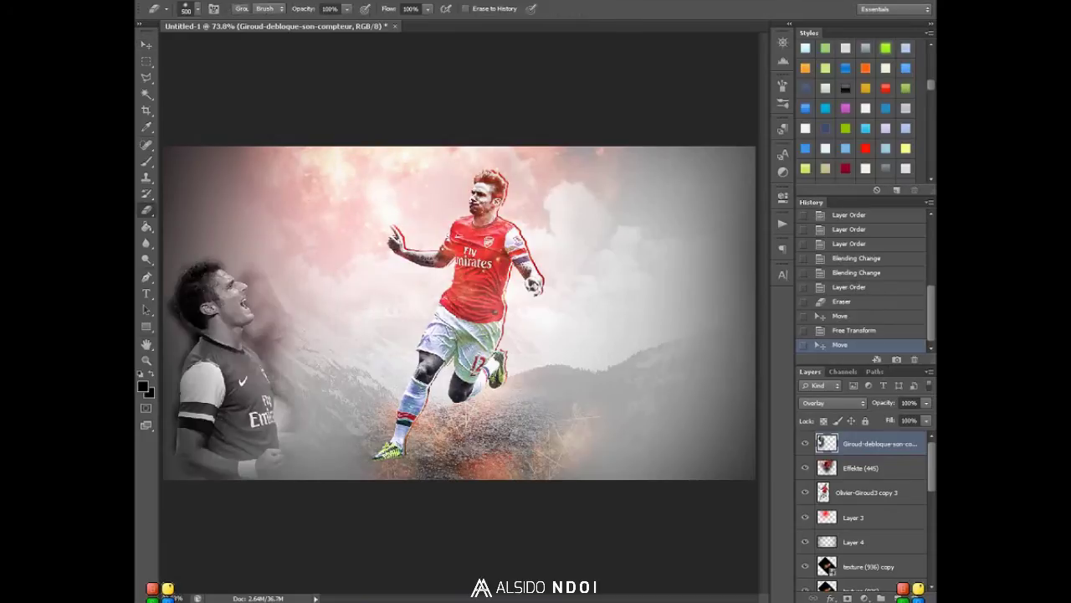
# Erase the portrait's edges while nudging it slightly up and to the right.
pyautogui.press('e')
pyautogui.rightClick(326, 281)
pyautogui.press('Escape')
pyautogui.moveTo(277, 360); pyautogui.dragTo(269, 314)
pyautogui.press('v')
pyautogui.moveTo(251, 351); pyautogui.dragTo(318, 350)
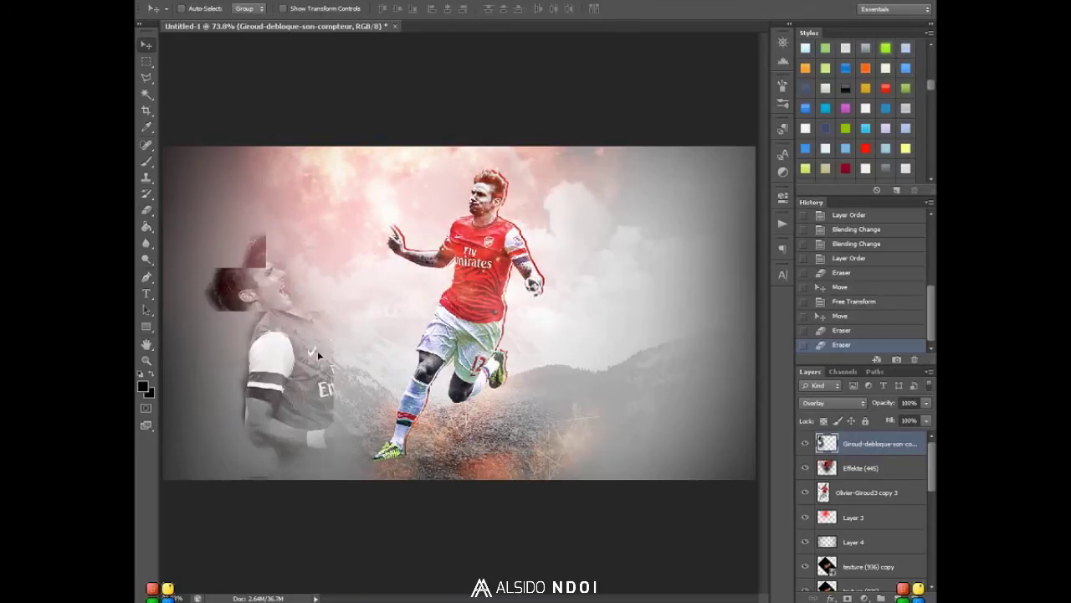
pyautogui.press('e')
pyautogui.moveTo(282, 274); pyautogui.dragTo(301, 251)
pyautogui.press('v')
pyautogui.moveTo(344, 339); pyautogui.dragTo(350, 355)
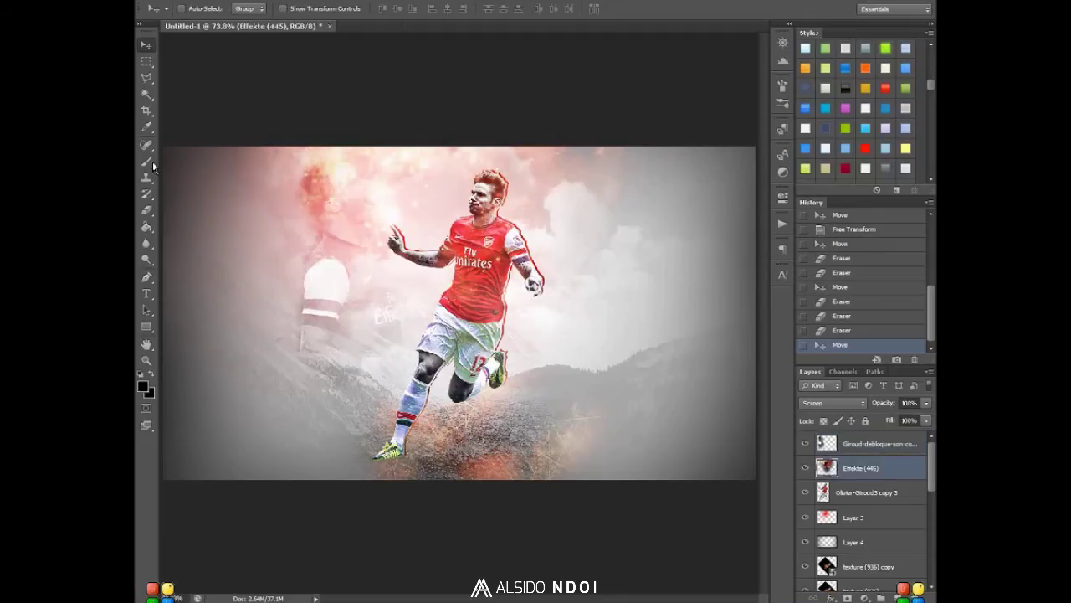
pyautogui.moveTo(353, 224); pyautogui.dragTo(362, 214)
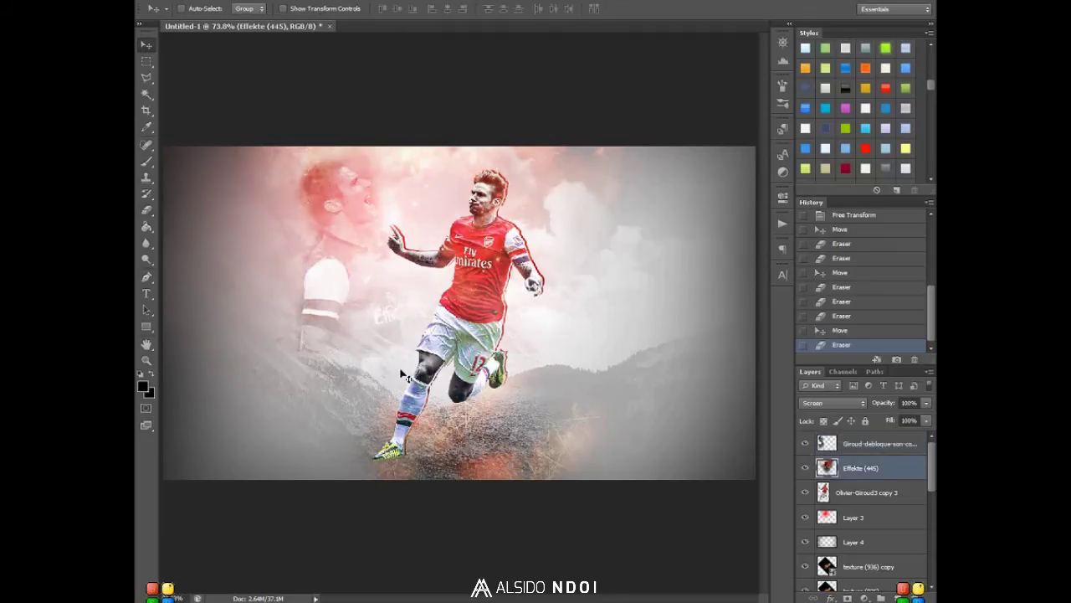
pyautogui.keyDown('ctrl'); pyautogui.click(393, 321); pyautogui.keyUp('ctrl')
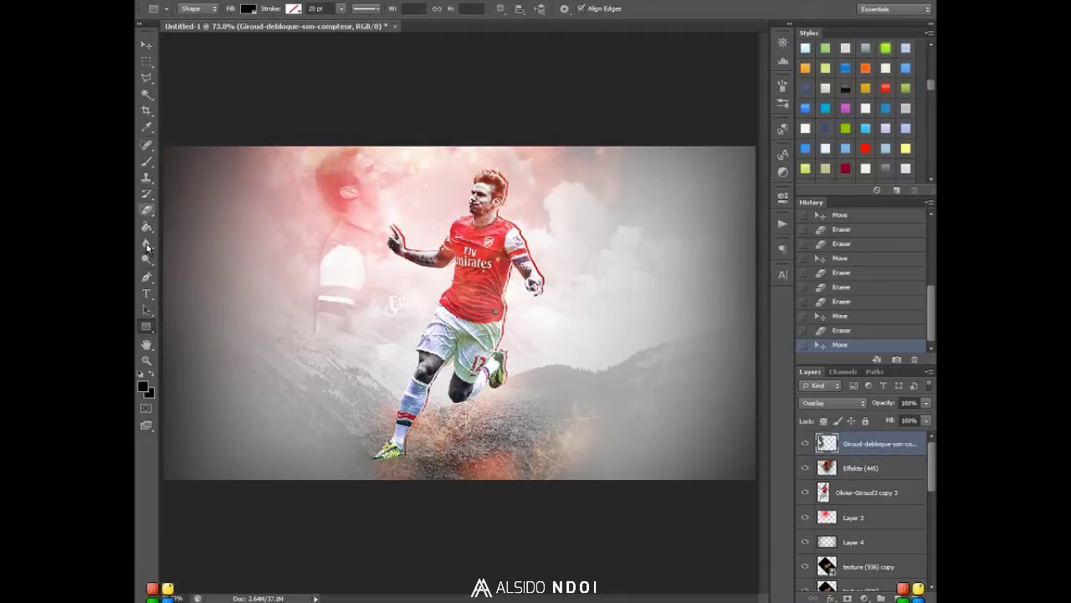
# Add the OLIVIER text and set its font to NeoSans.
pyautogui.press('t')
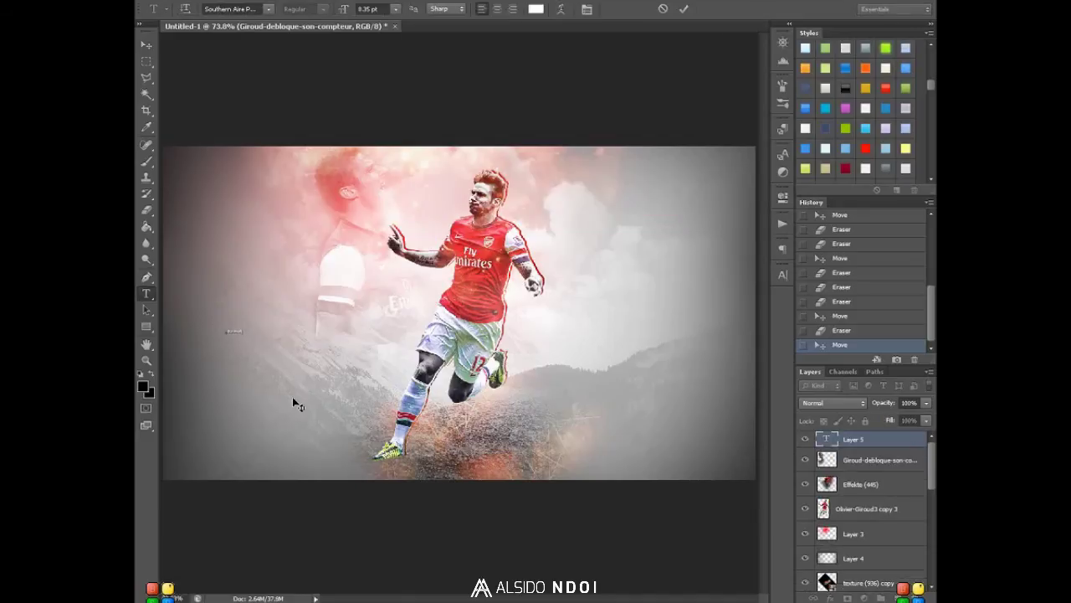
pyautogui.write('O L I V I E R')
pyautogui.click(782, 276)
pyautogui.click(703, 282)
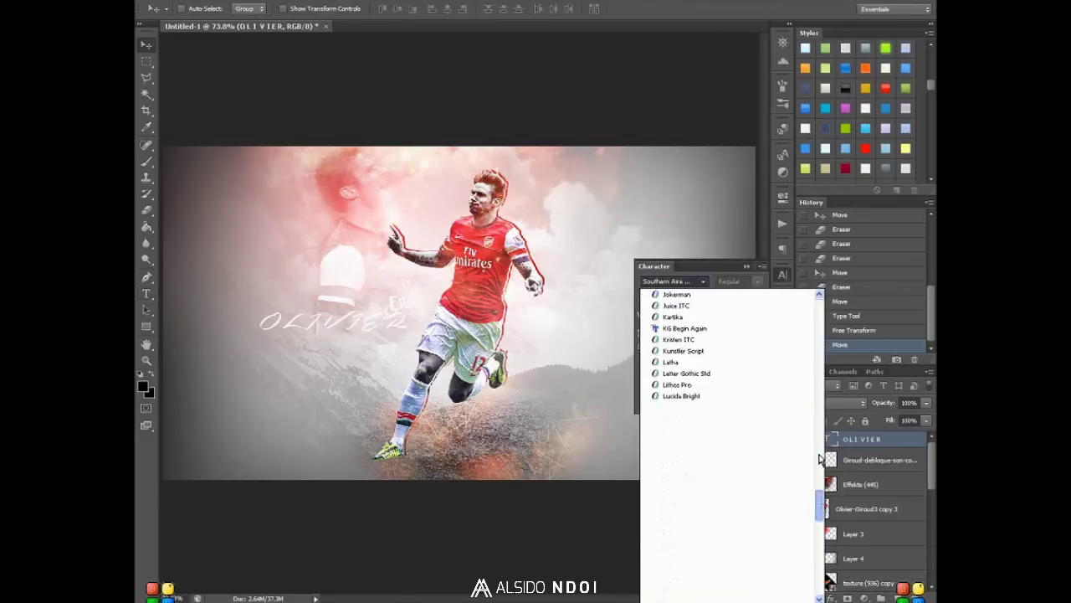
pyautogui.moveTo(821, 519); pyautogui.dragTo(823, 383)
pyautogui.moveTo(823, 456); pyautogui.dragTo(824, 481)
pyautogui.click(703, 432)
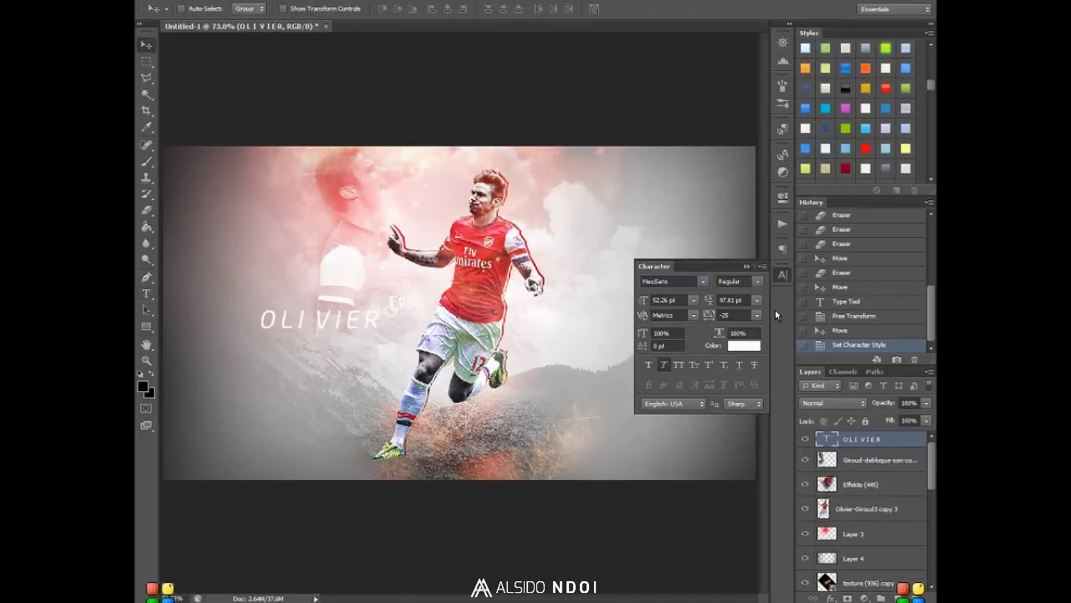
pyautogui.click(782, 274)
# Enlarge the OLIVIER text and move its layer beneath the player cut-out.
pyautogui.hotkey('ctrl', 't')
pyautogui.moveTo(381, 328); pyautogui.dragTo(468, 342)
pyautogui.press('Return')
pyautogui.moveTo(862, 439); pyautogui.dragTo(838, 515)
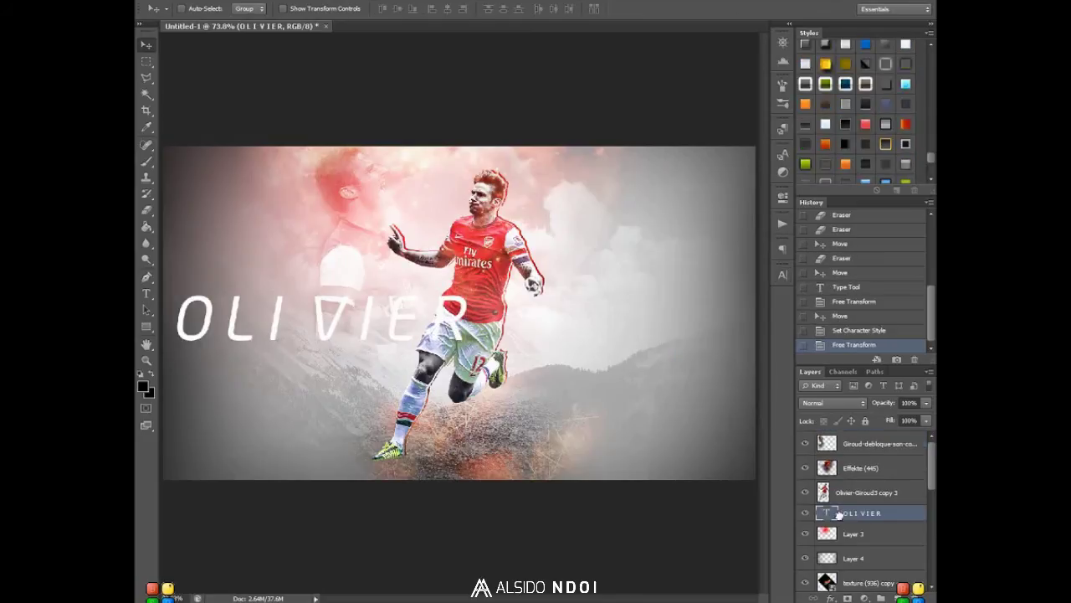
# Change the OLIVIER text colour to black.
pyautogui.click(833, 403)
pyautogui.click(825, 175)
pyautogui.click(783, 274)
pyautogui.click(744, 345)
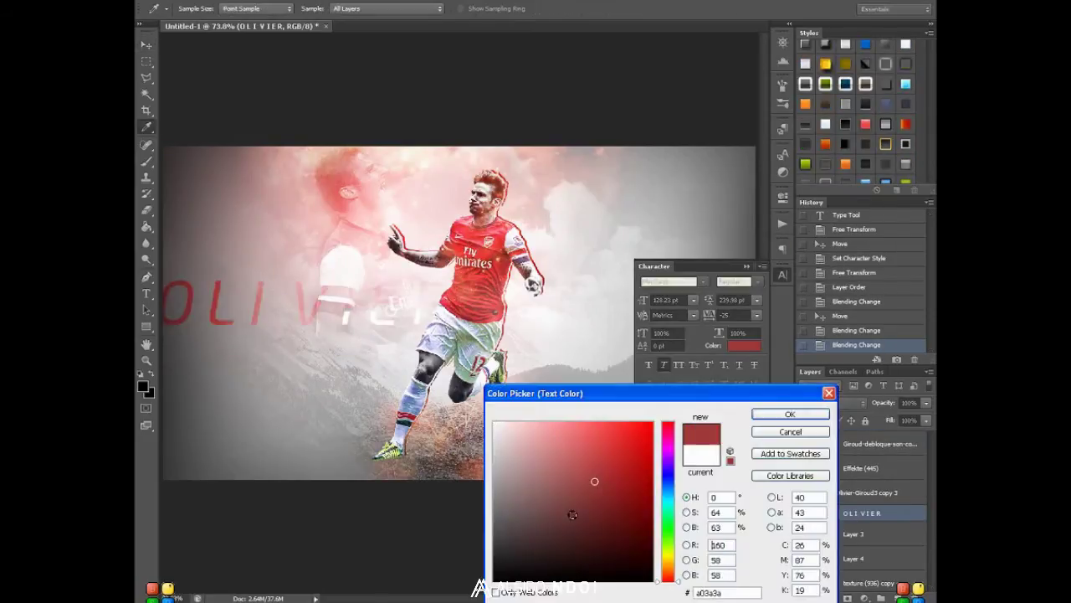
pyautogui.click(789, 411)
pyautogui.click(782, 275)
pyautogui.click(744, 345)
pyautogui.click(790, 414)
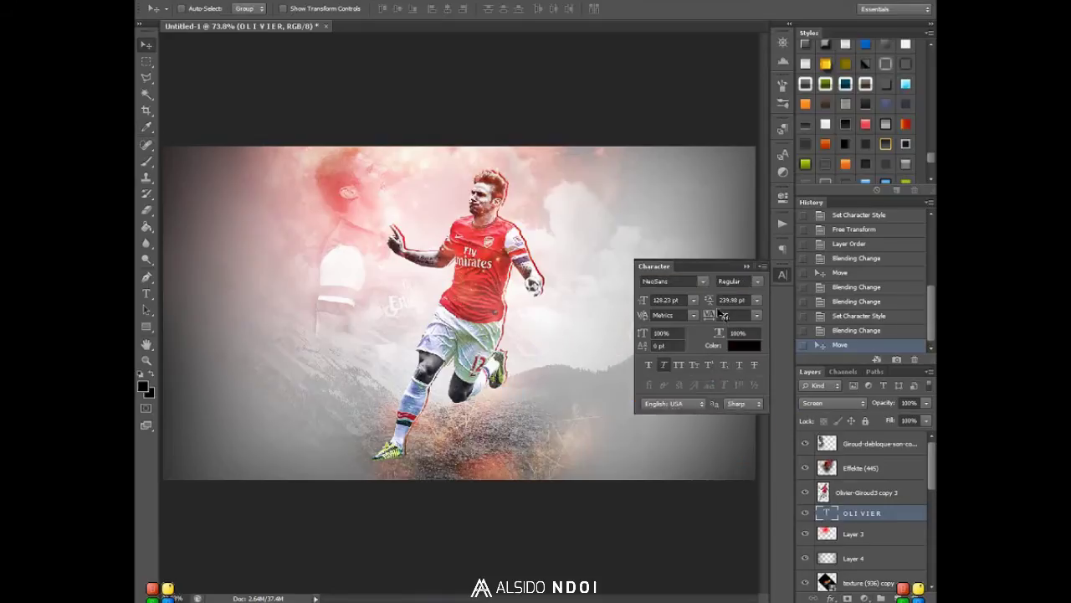
# Set OLIVIER to Overlay blending, shift and resize it leftward, and duplicate the layer.
pyautogui.click(782, 274)
pyautogui.click(832, 403)
pyautogui.click(810, 230)
pyautogui.moveTo(377, 302); pyautogui.dragTo(276, 289)
pyautogui.hotkey('ctrl', 't')
pyautogui.moveTo(159, 289); pyautogui.dragTo(251, 299)
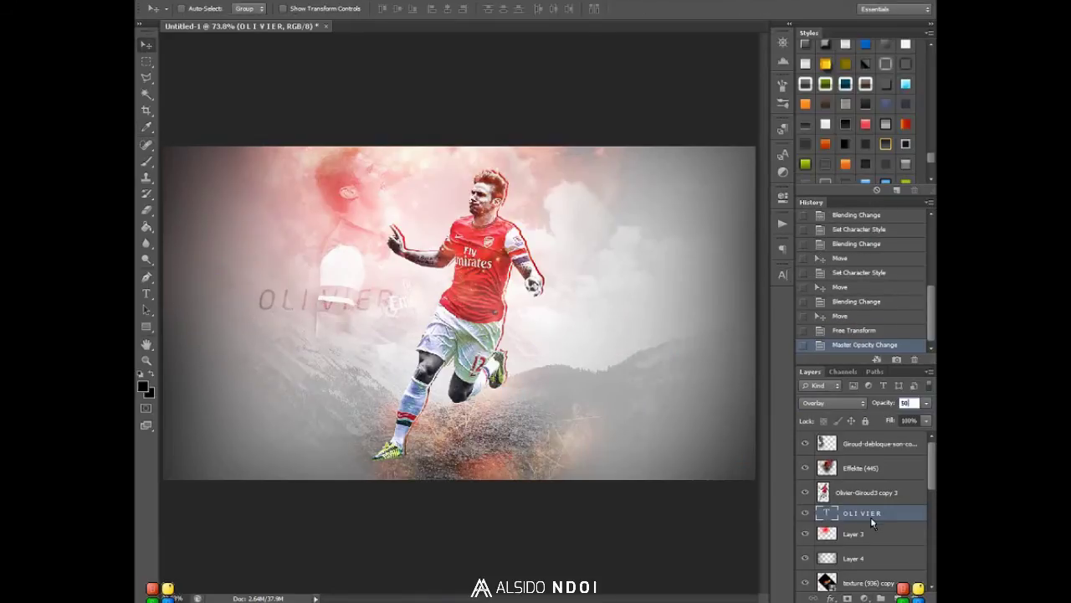
pyautogui.hotkey('ctrl', 'j')
pyautogui.hotkey('ctrl', 'j')
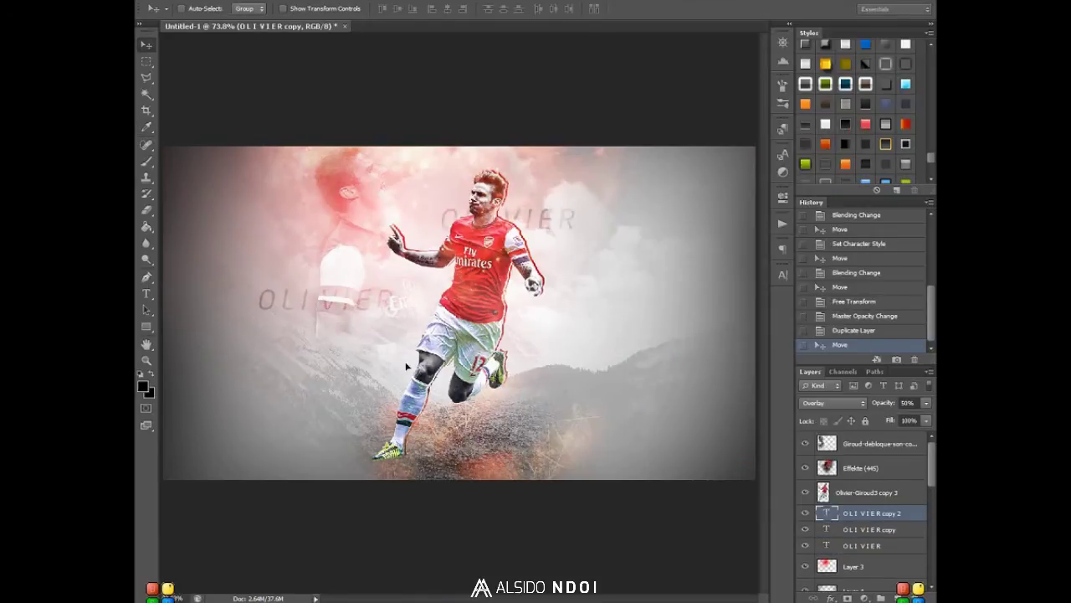
# Place faded OLIVIER copies toward the upper right and right of the player.
pyautogui.moveTo(406, 283); pyautogui.dragTo(436, 243)
pyautogui.hotkey('ctrl', 't')
pyautogui.moveTo(563, 340); pyautogui.dragTo(594, 334)
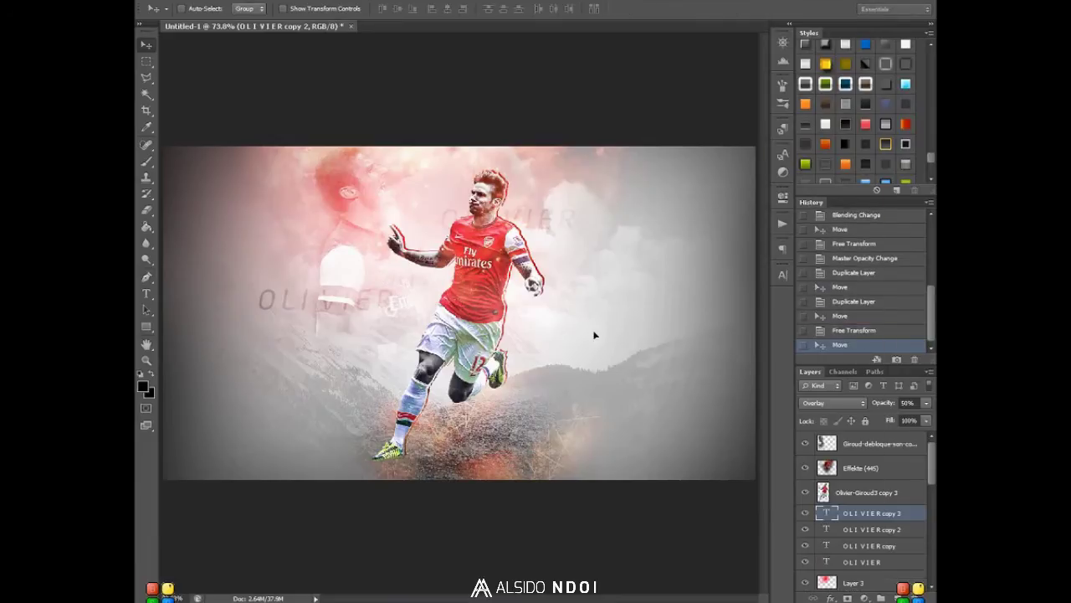
pyautogui.rightClick(871, 512)
pyautogui.press('Return')
# Make another OLIVIER copy with Normal blending, moved to the lower left.
pyautogui.click(833, 403)
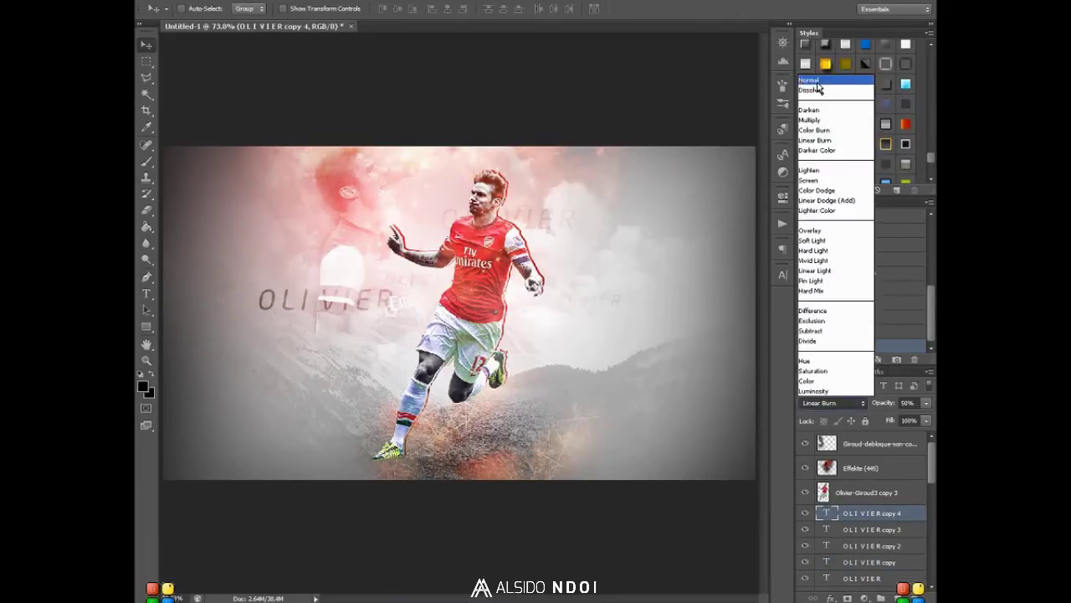
pyautogui.click(812, 87)
pyautogui.moveTo(327, 299); pyautogui.dragTo(311, 353)
pyautogui.press('Return')
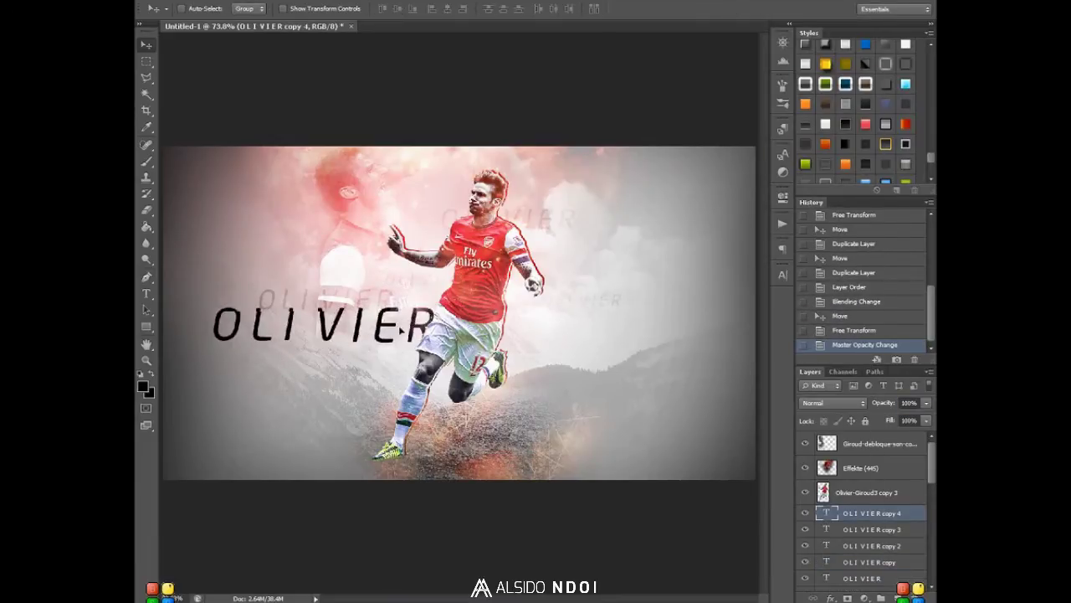
# Scale the bold OLIVIER to fit left of the player and give it a glassy outlined style.
pyautogui.moveTo(401, 331); pyautogui.dragTo(435, 335)
pyautogui.hotkey('ctrl', 't')
pyautogui.moveTo(633, 382); pyautogui.dragTo(704, 393)
pyautogui.press('Return')
pyautogui.moveTo(753, 305); pyautogui.dragTo(709, 304)
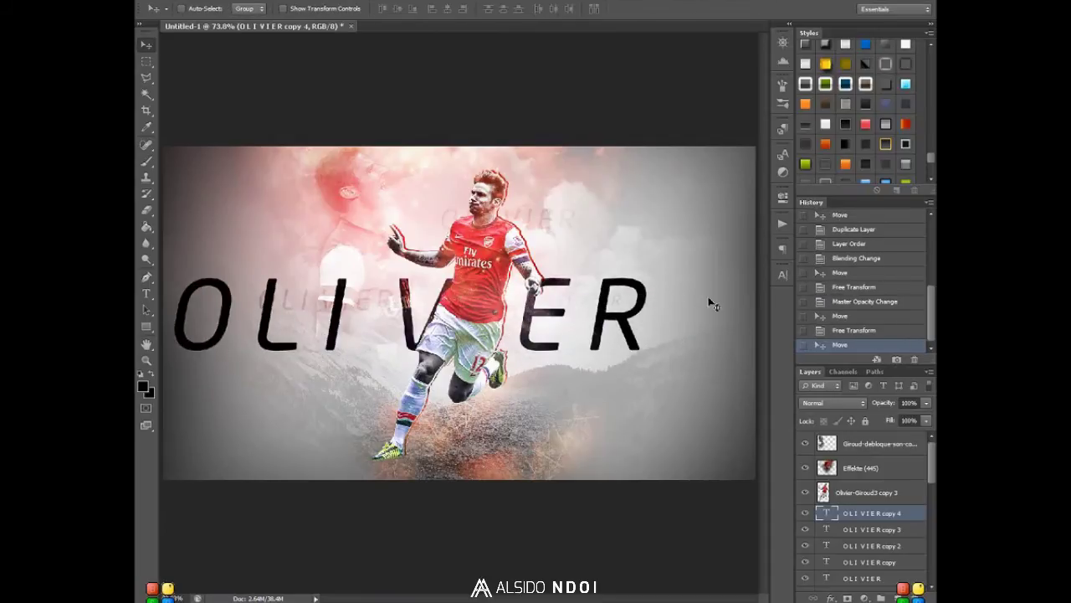
pyautogui.hotkey('ctrl', 't')
pyautogui.moveTo(652, 356); pyautogui.dragTo(423, 358)
pyautogui.press('Return')
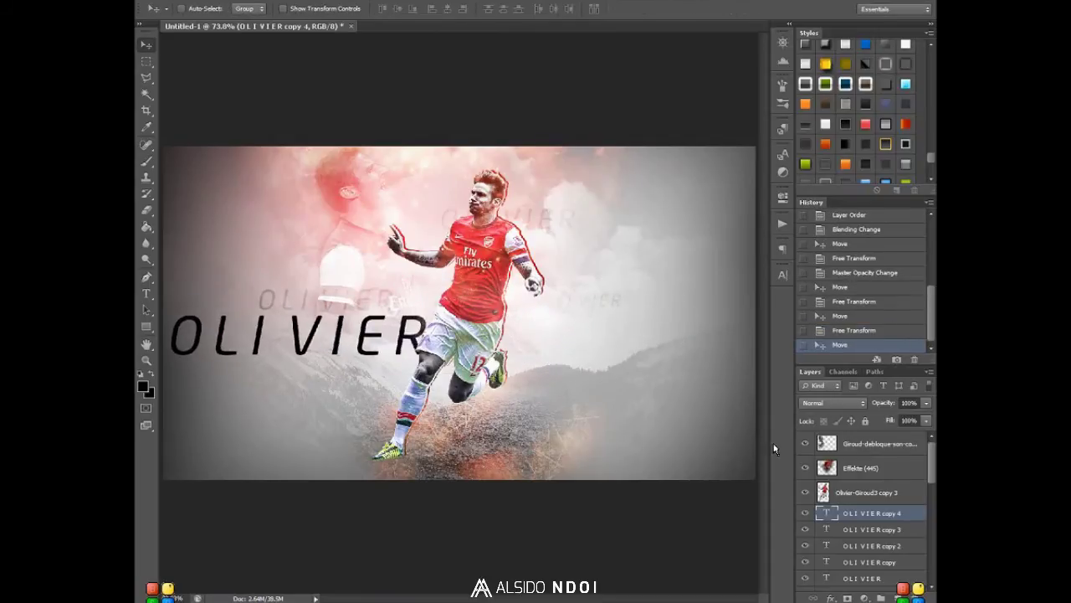
pyautogui.click(783, 273)
pyautogui.click(906, 165)
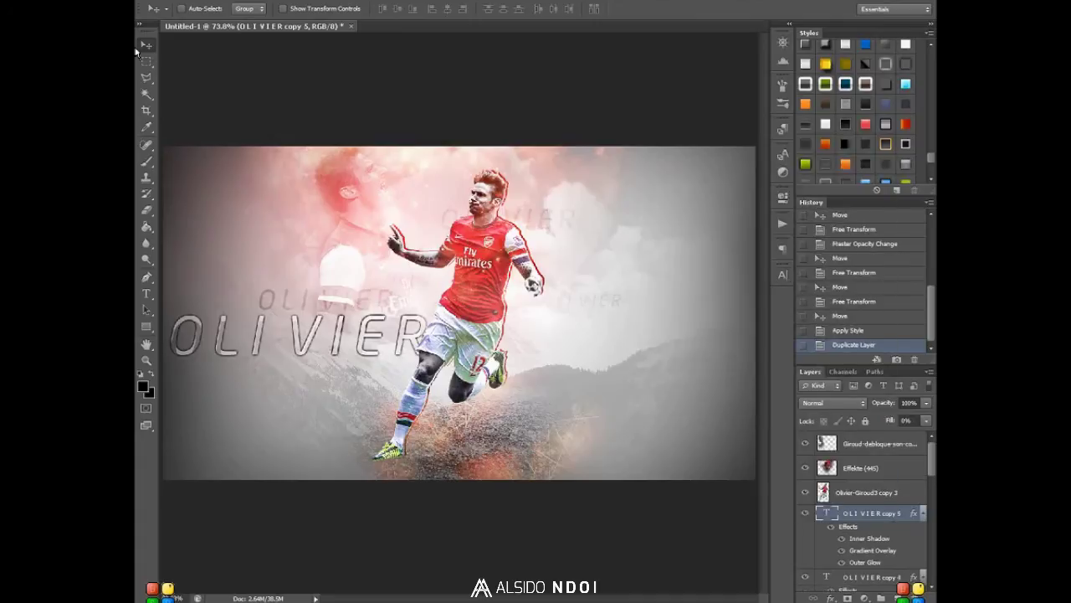
# Duplicate OLIVIER, move the copy right of the player, and retype it as GIROUD.
pyautogui.press('t')
pyautogui.moveTo(343, 335)
pyautogui.keyDown('alt'); pyautogui.mouseDown()
pyautogui.moveTo(337, 383)
pyautogui.moveTo(312, 351)
pyautogui.mouseUp(); pyautogui.keyUp('alt')
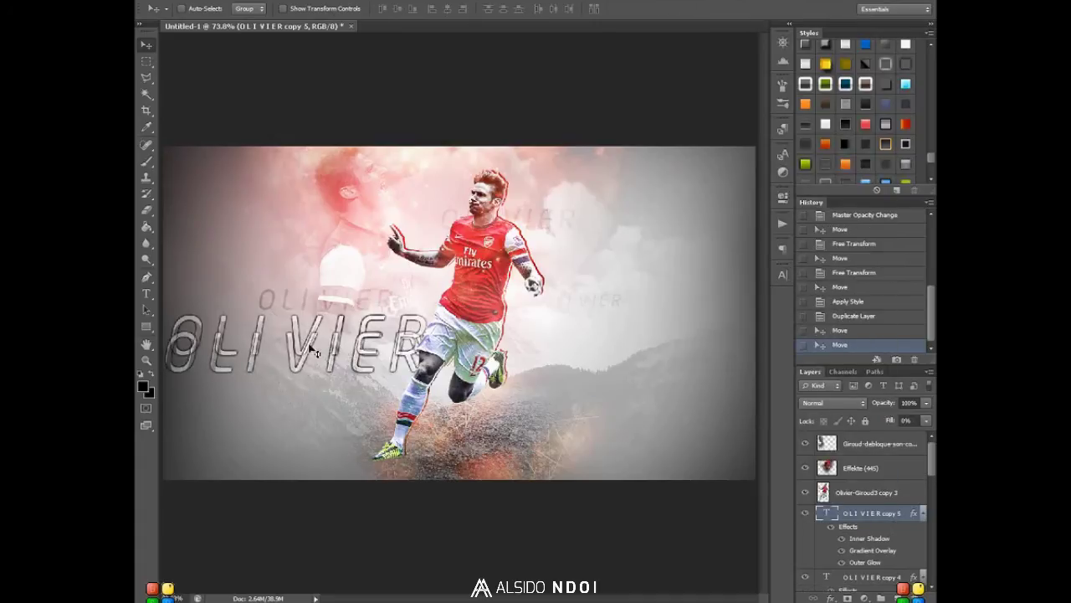
pyautogui.press('t')
pyautogui.moveTo(502, 339); pyautogui.dragTo(752, 339)
pyautogui.write('GIROUD')
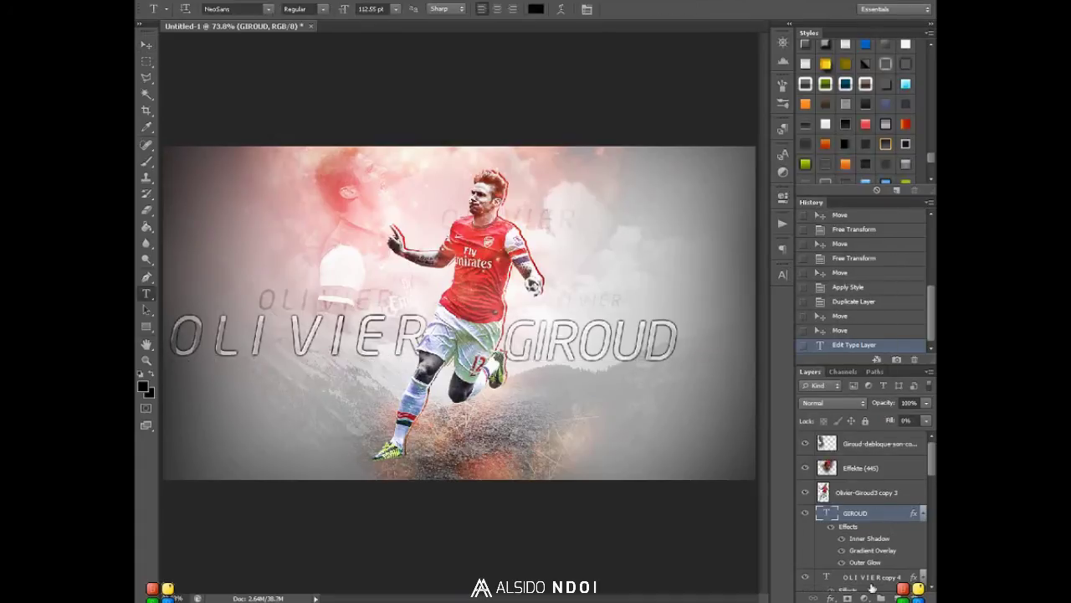
# Commit the text edits, give GIROUD an orange gradient style and restyle OLIVIER.
pyautogui.click(873, 579)
pyautogui.click(395, 339)
pyautogui.hotkey('ctrl', 'Return')
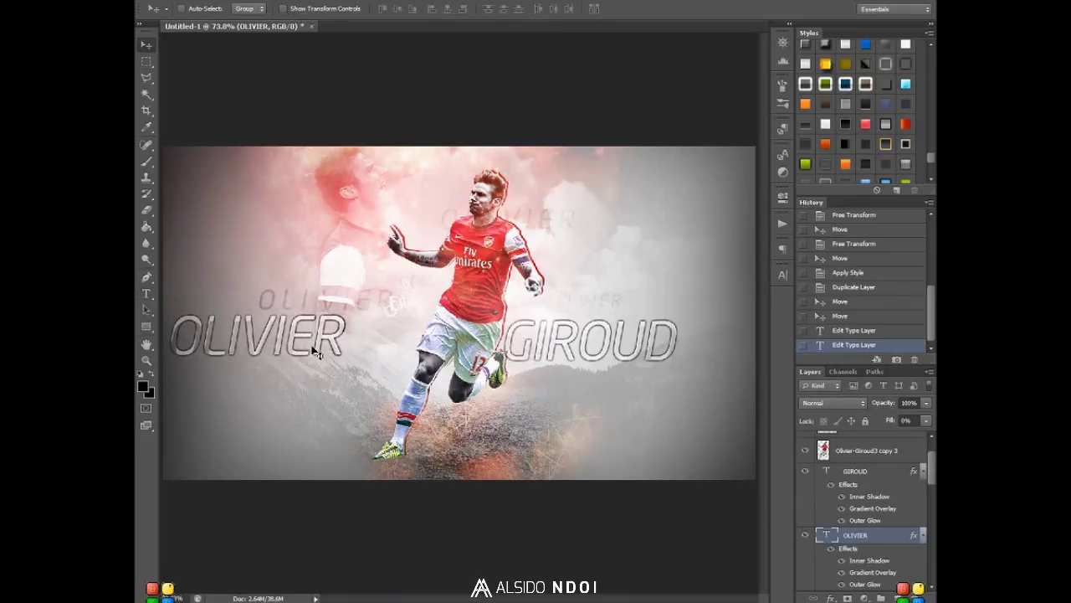
pyautogui.click(904, 126)
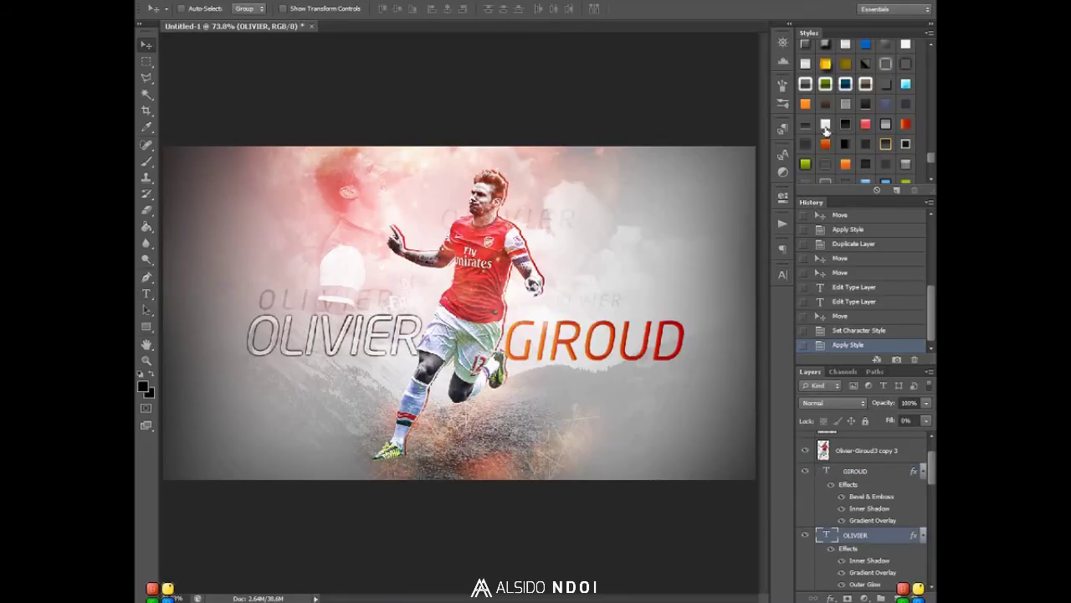
pyautogui.click(806, 67)
pyautogui.scroll(2, 885, 126)
# Restyle OLIVIER in silver and paint a reshaped dark band on a new layer.
pyautogui.click(885, 104)
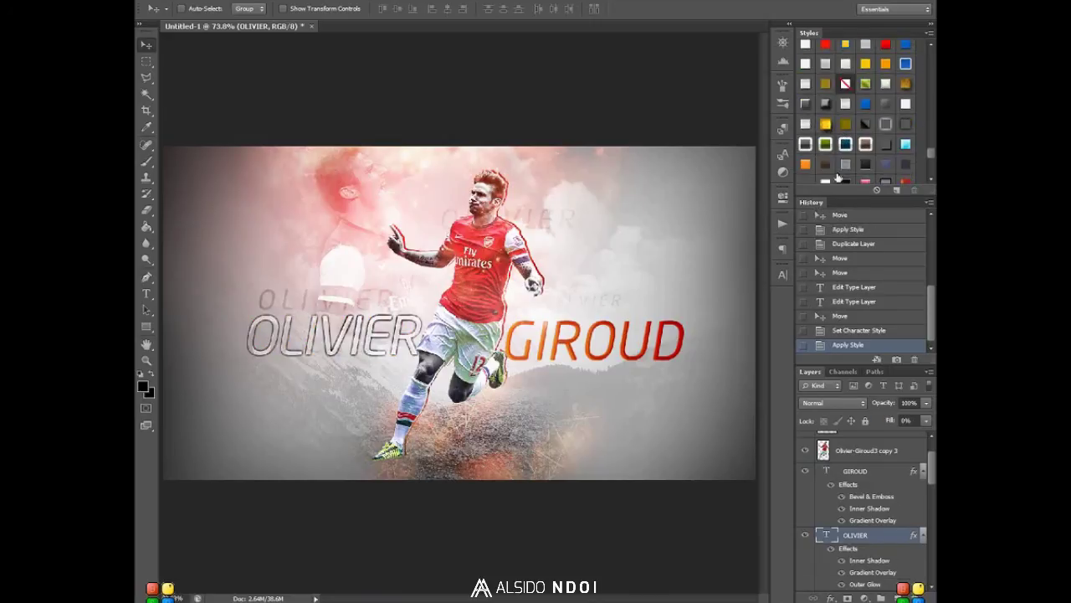
pyautogui.scroll(-4, 886, 125)
pyautogui.hotkey('ctrl', 'shift', 'alt', 'n')
pyautogui.press('b')
pyautogui.click(189, 9)
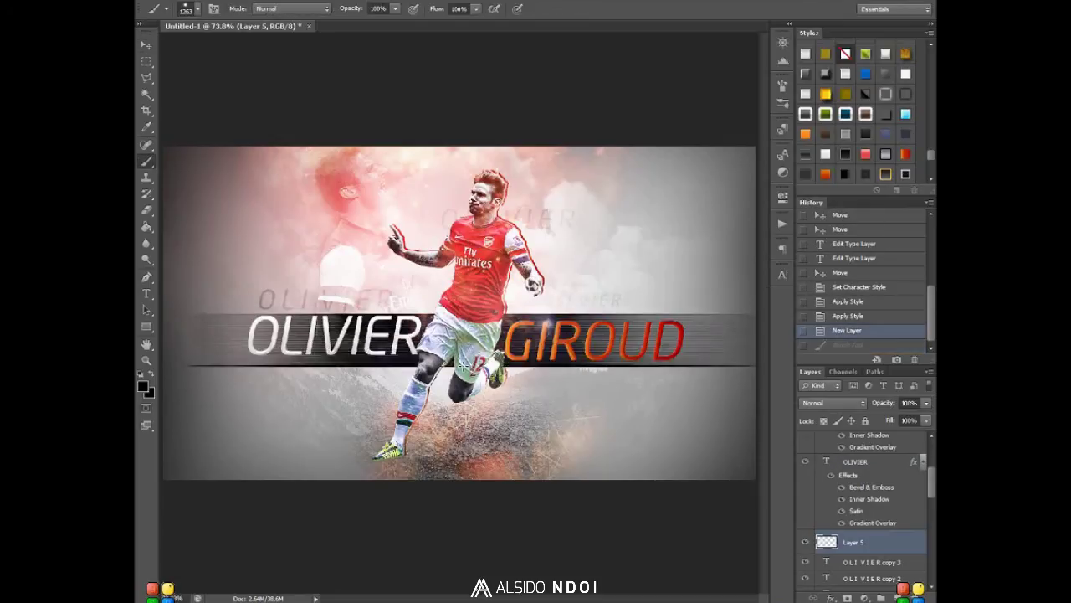
pyautogui.hotkey('ctrl', 'z')
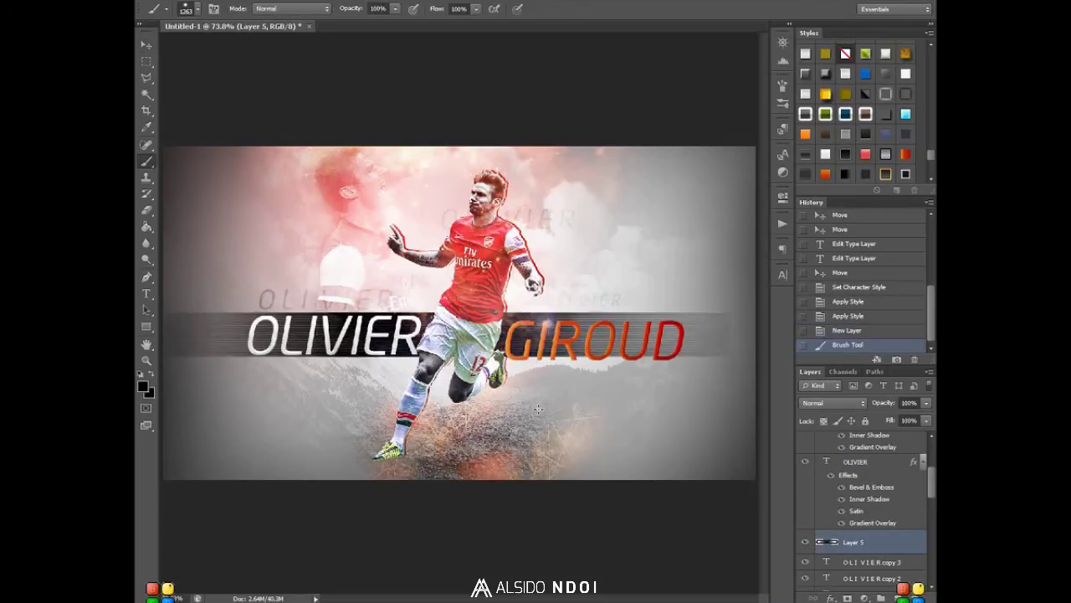
pyautogui.hotkey('ctrl', 't')
pyautogui.press('Return')
# Make GIROUD red and duplicate it at Overlay blending with 50% opacity.
pyautogui.scroll(2, 865, 448)
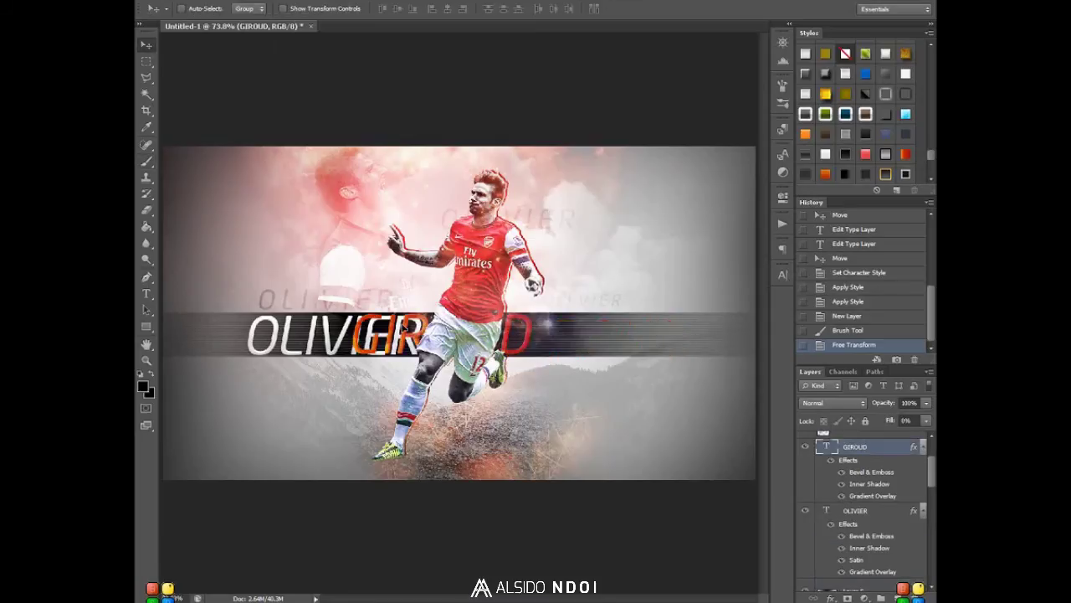
pyautogui.scroll(3, 862, 109)
pyautogui.click(886, 106)
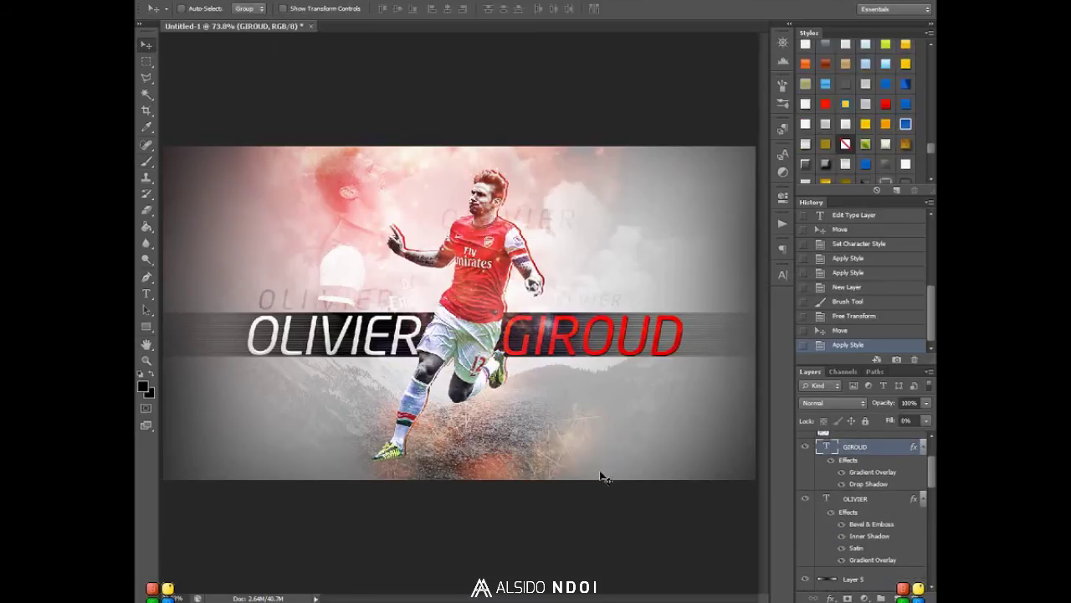
pyautogui.hotkey('ctrl', 'j')
pyautogui.click(833, 402)
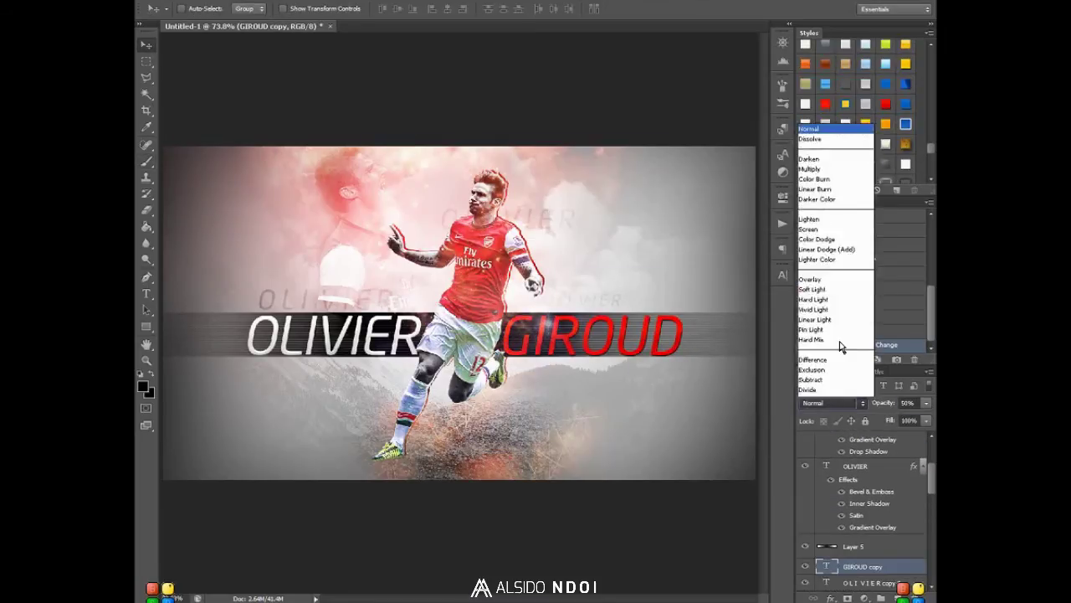
pyautogui.click(824, 279)
pyautogui.press('Up')
pyautogui.press('4')
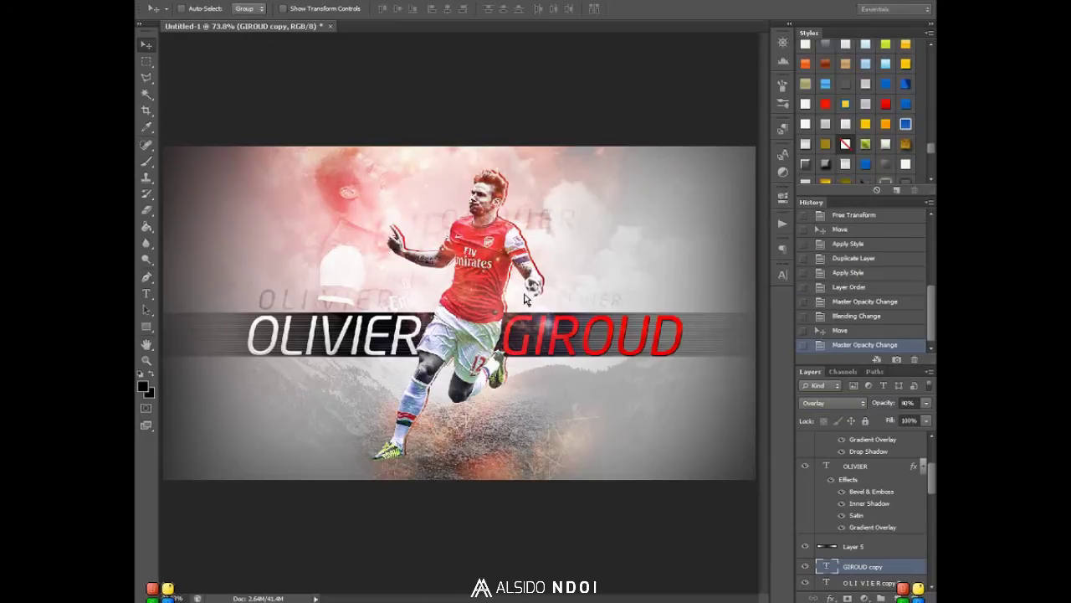
pyautogui.press('5')
# Place the faded GIROUD copy upper right and screen-blend the placed image.
pyautogui.hotkey('ctrl', 't')
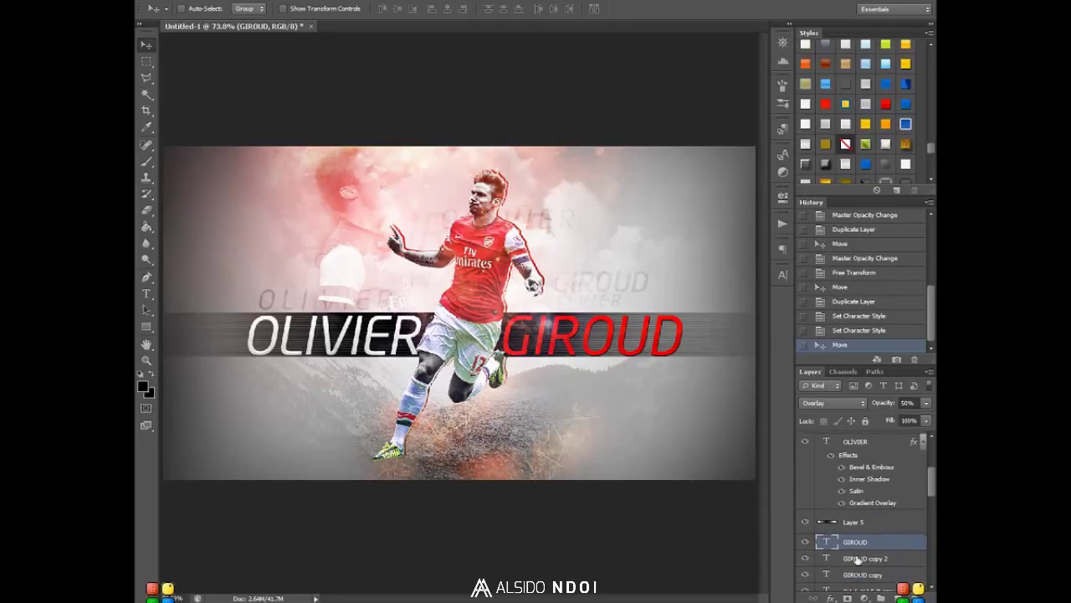
pyautogui.moveTo(381, 279); pyautogui.dragTo(501, 236)
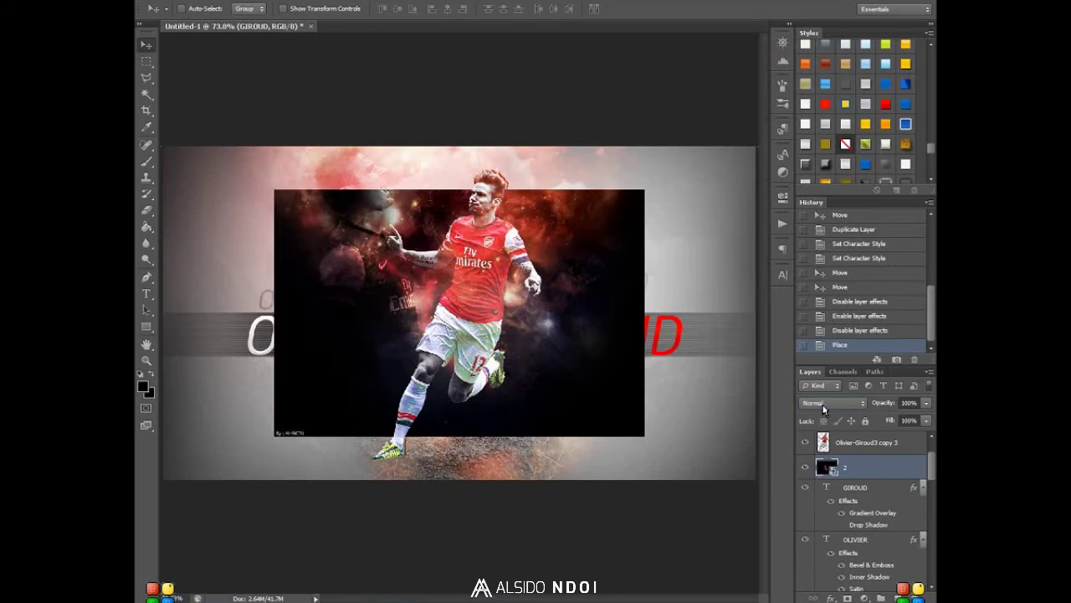
pyautogui.hotkey('shift', 'alt', 's')
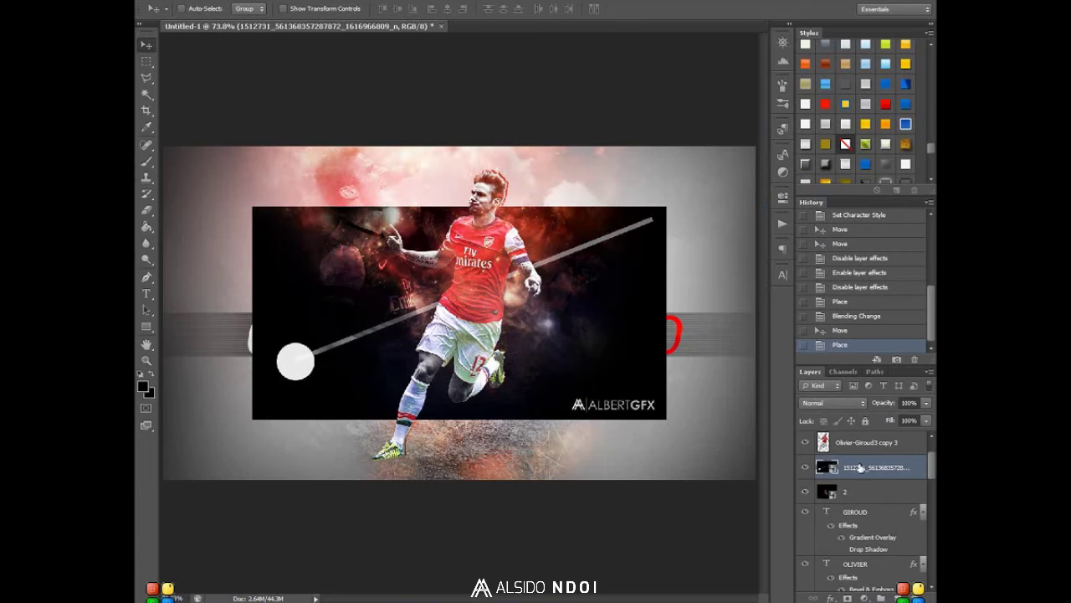
pyautogui.click(832, 402)
# Screen-blend the placed light streak and shift it right and down.
pyautogui.click(809, 180)
pyautogui.moveTo(349, 379); pyautogui.dragTo(474, 424)
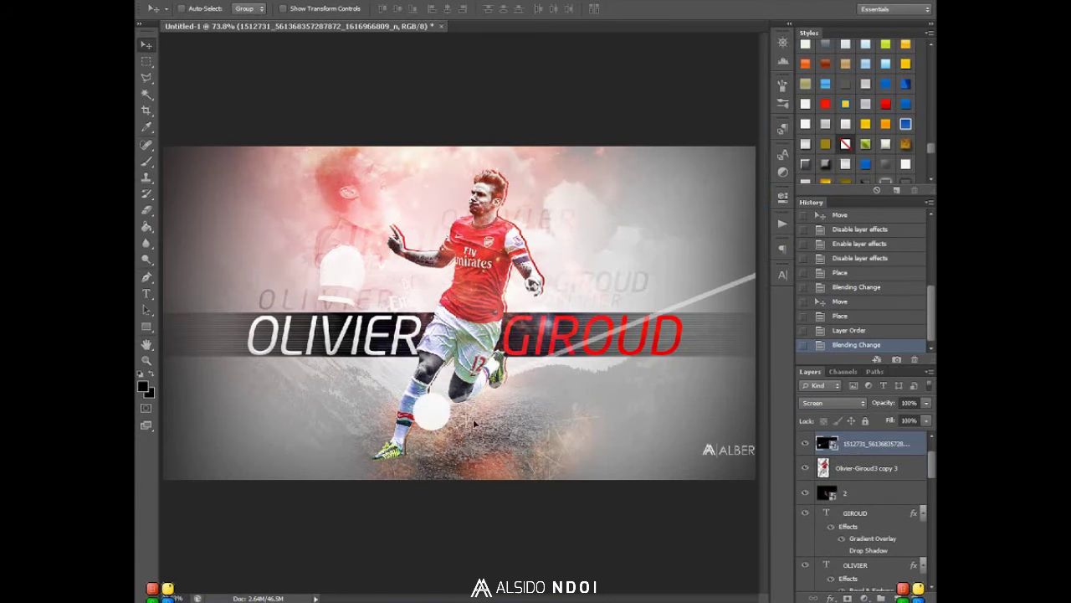
pyautogui.hotkey('ctrl', 't')
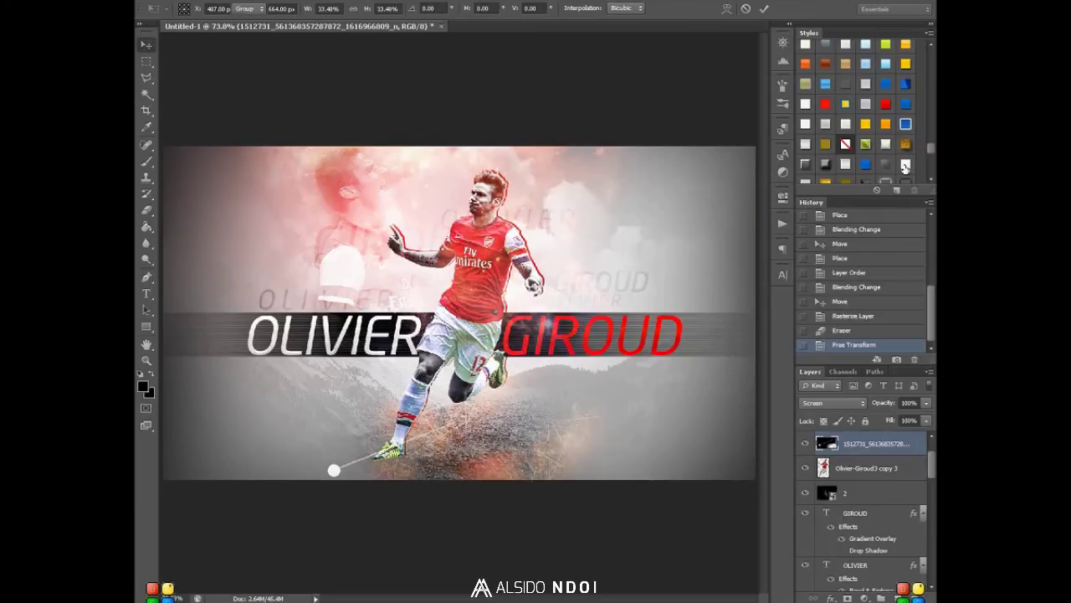
pyautogui.press('Return')
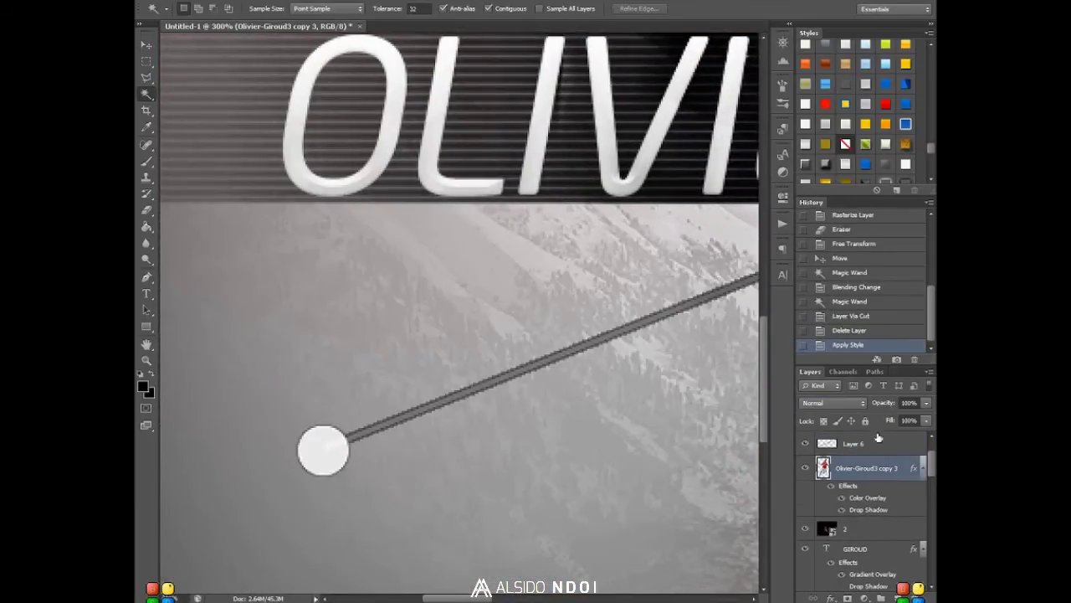
# Give the line pin the white overlay, move it beside the player's legs, and add a rotated copy.
pyautogui.moveTo(878, 437); pyautogui.dragTo(853, 442)
pyautogui.press('z')
pyautogui.hotkey('ctrl', '0')
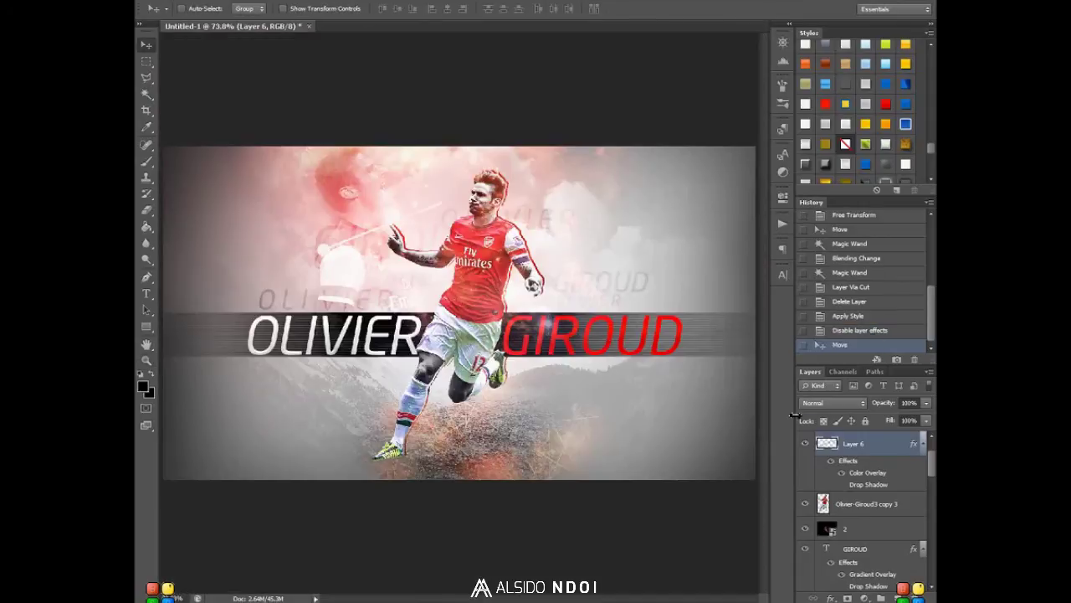
pyautogui.hotkey('ctrl', 't')
pyautogui.moveTo(516, 374); pyautogui.dragTo(578, 405)
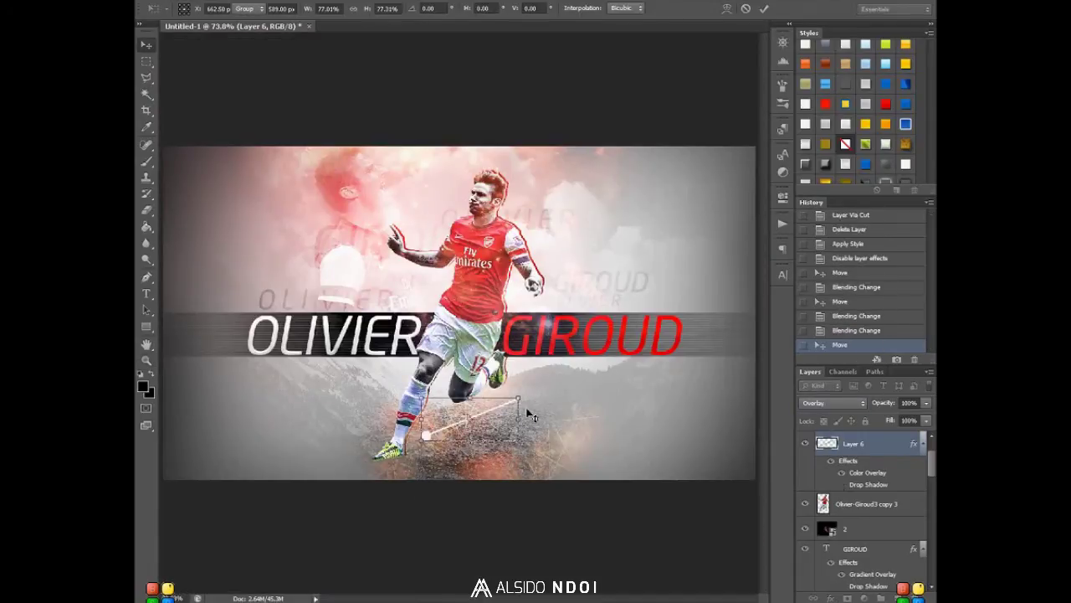
pyautogui.press('Return')
pyautogui.hotkey('ctrl', 'alt', 't')
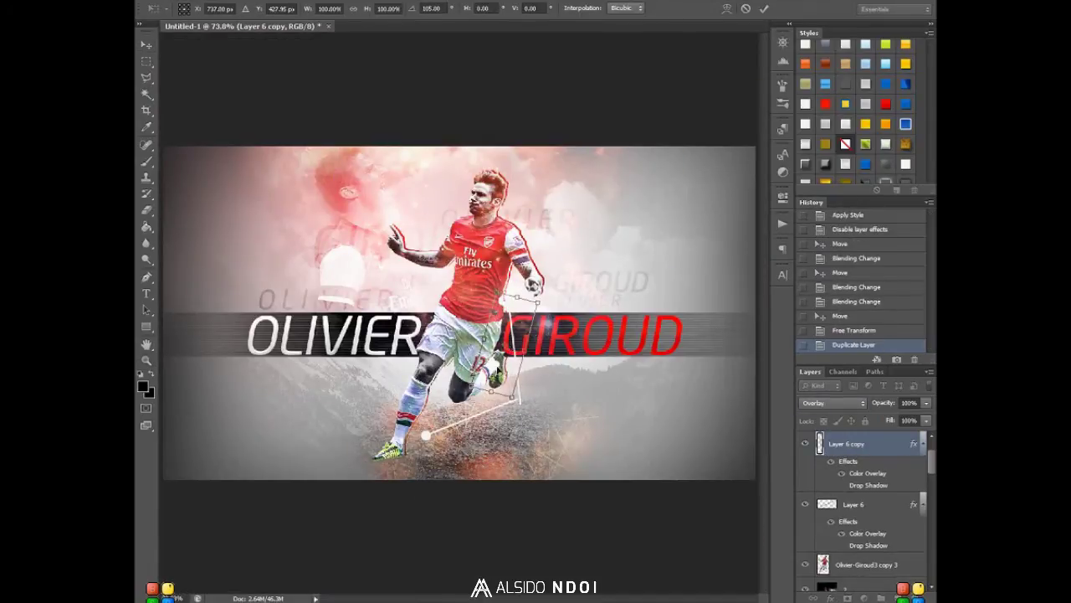
pyautogui.press('Return')
# Send both line pins behind the player, then duplicate them and position the copies lower.
pyautogui.keyDown('shift'); pyautogui.click(854, 504); pyautogui.keyUp('shift')
pyautogui.rightClick(854, 504)
pyautogui.press('Escape')
pyautogui.press('Down')
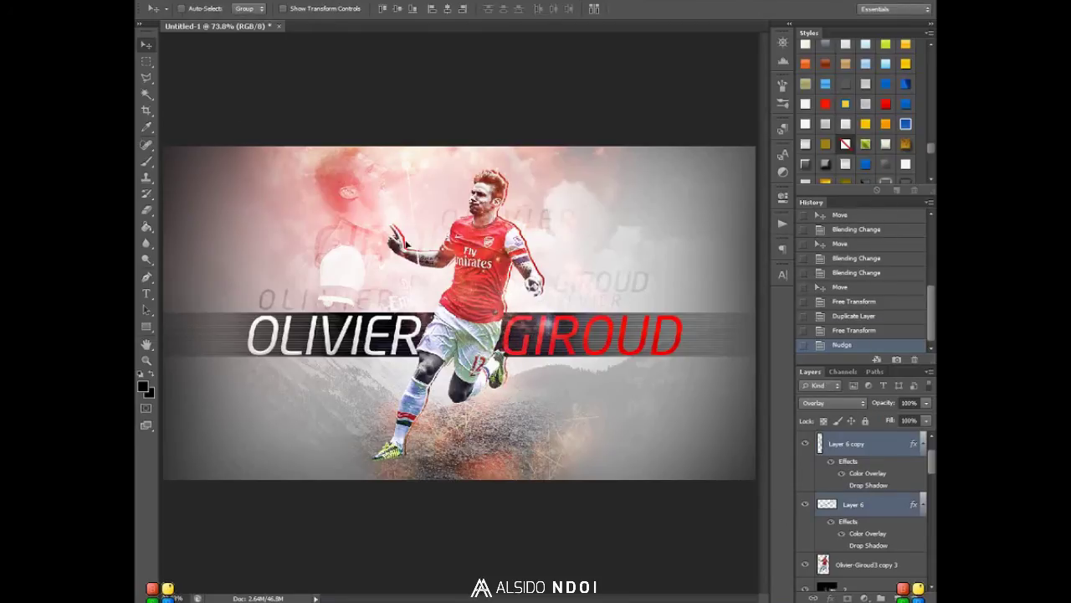
pyautogui.hotkey('ctrl', '[')
pyautogui.hotkey('ctrl', 'j')
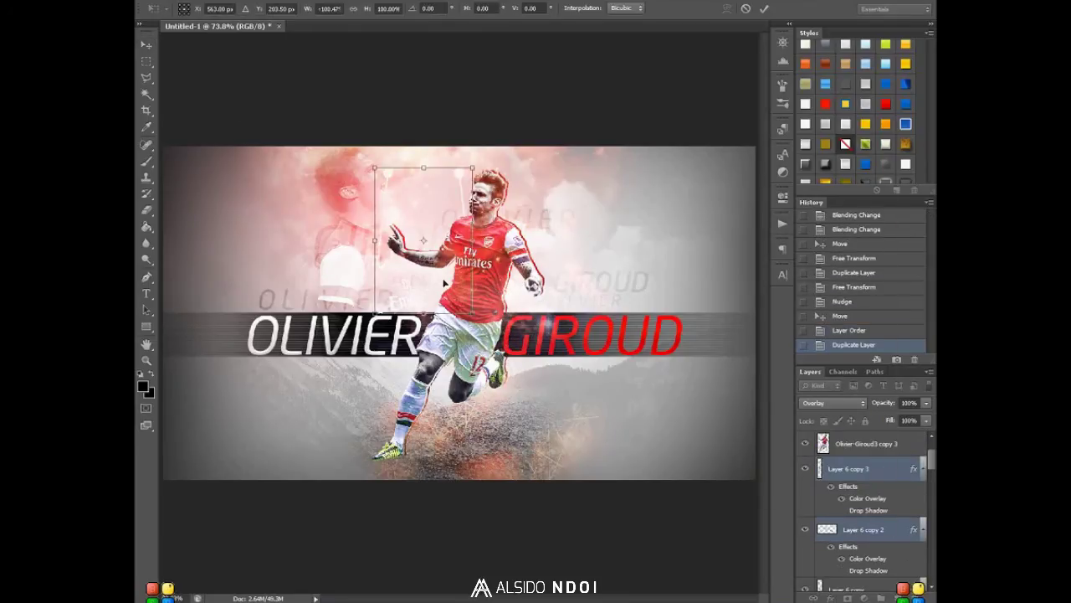
pyautogui.moveTo(527, 319); pyautogui.dragTo(523, 402)
pyautogui.hotkey('ctrl', 't')
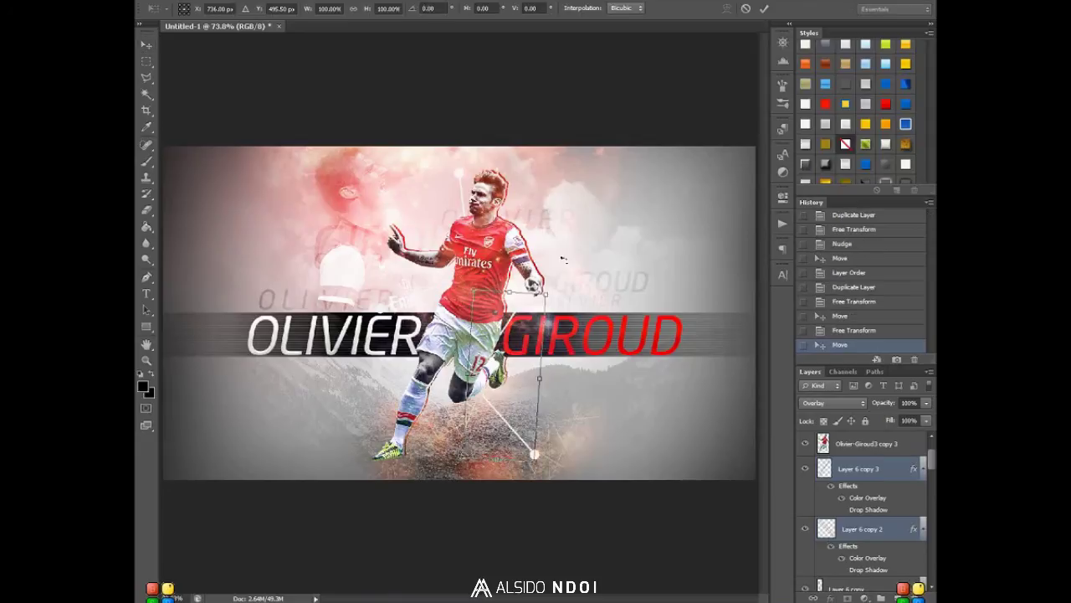
pyautogui.moveTo(881, 532); pyautogui.dragTo(797, 574)
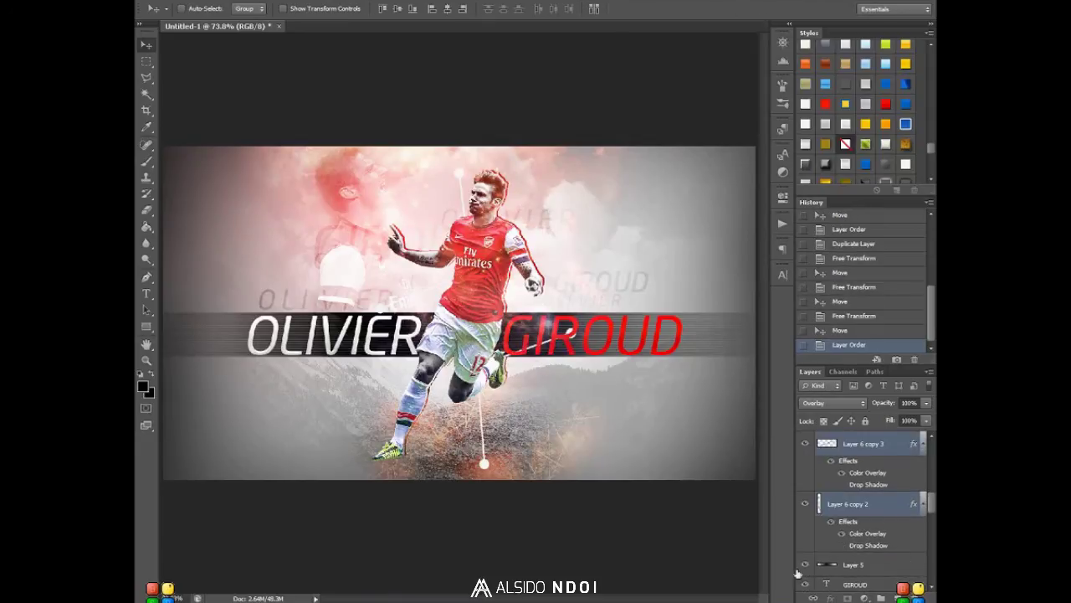
# Add a new empty layer and set the brush colour to red.
pyautogui.click(896, 598)
pyautogui.press('b')
pyautogui.click(144, 387)
pyautogui.click(542, 339)
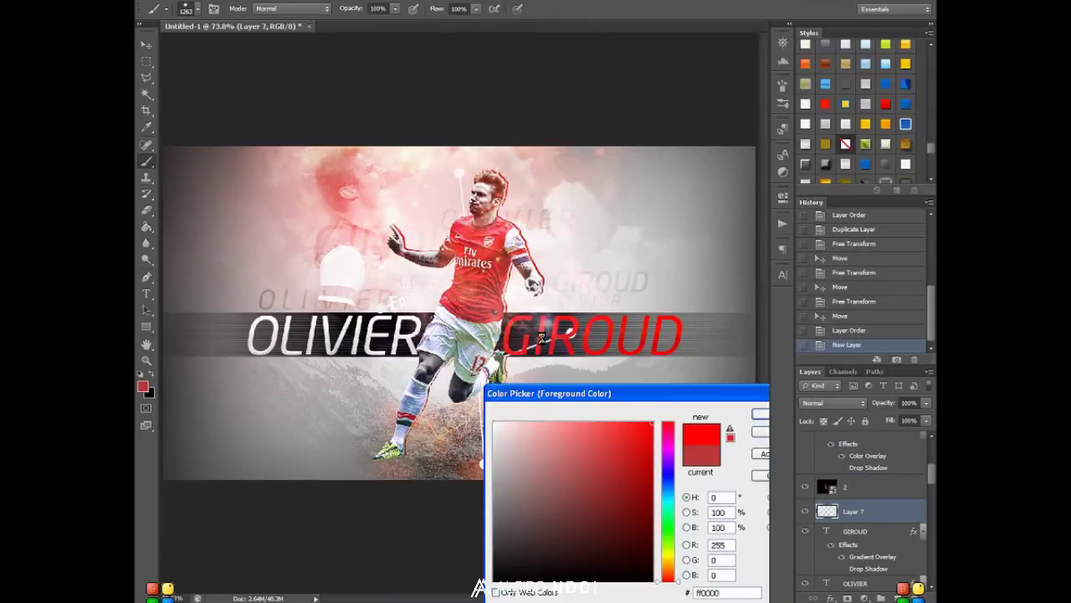
pyautogui.press('Return')
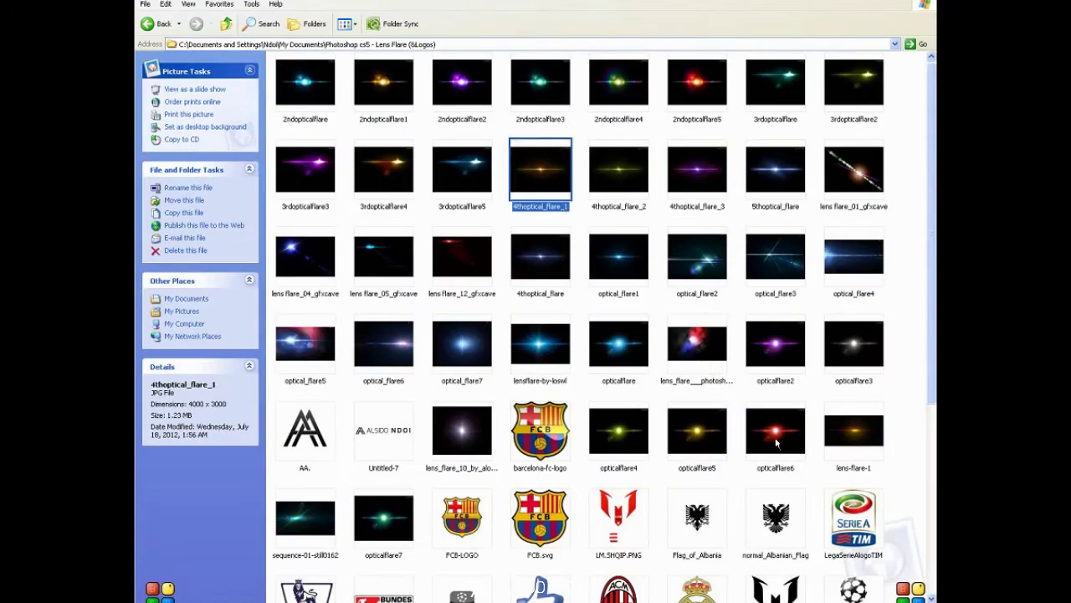
# Place a Screen-blended lens flare rotated across the name bar, then open the Amazing Lights folder.
pyautogui.moveTo(557, 167); pyautogui.dragTo(577, 410)
pyautogui.press('Return')
pyautogui.click(832, 402)
pyautogui.click(824, 185)
pyautogui.hotkey('ctrl', 't')
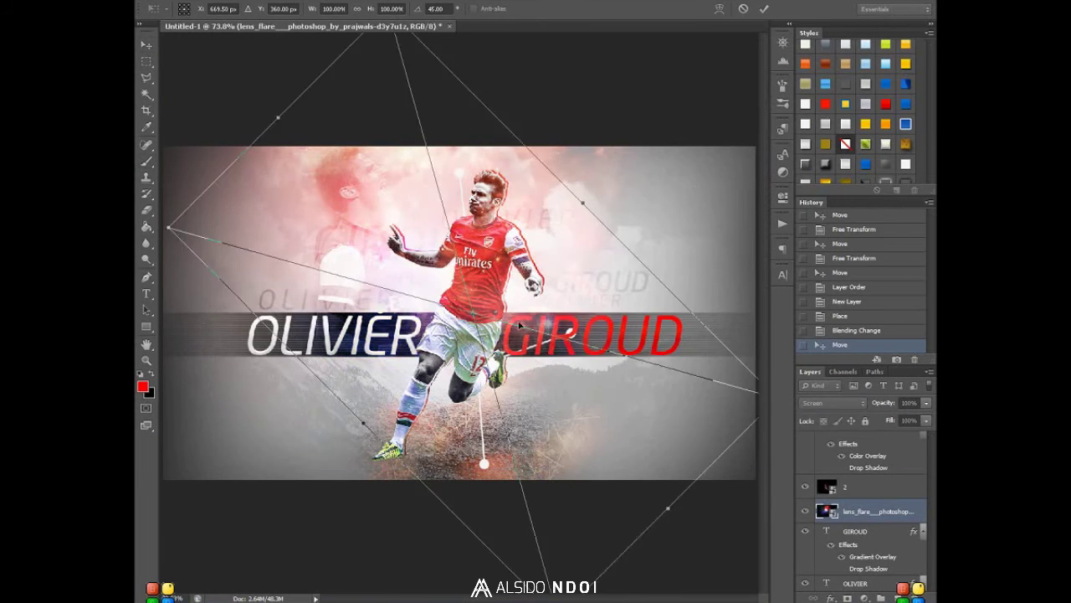
pyautogui.moveTo(525, 386); pyautogui.dragTo(535, 418)
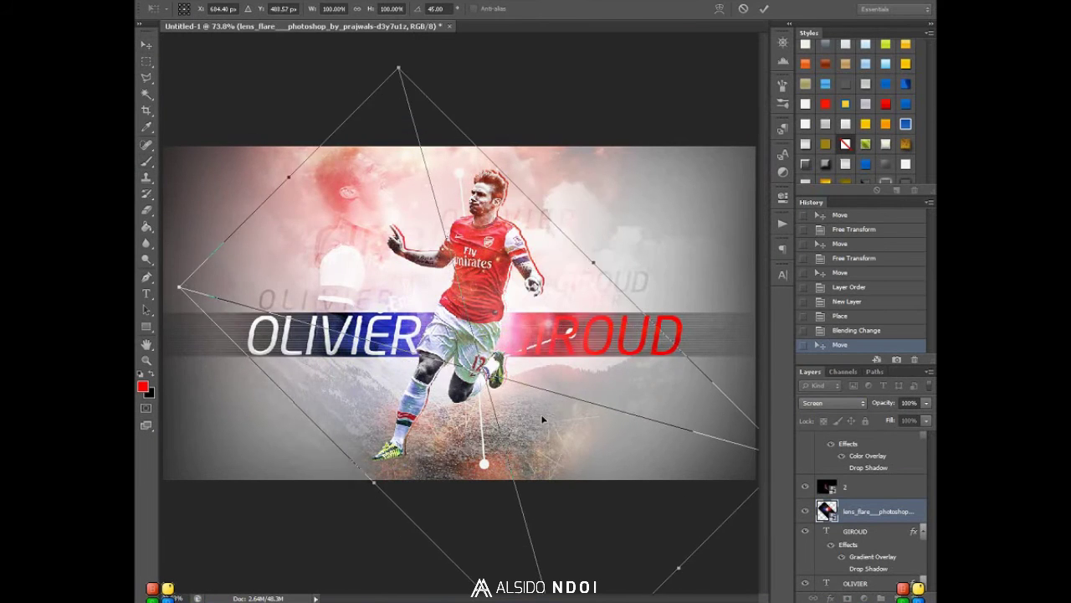
pyautogui.press('Return')
pyautogui.click(842, 568)
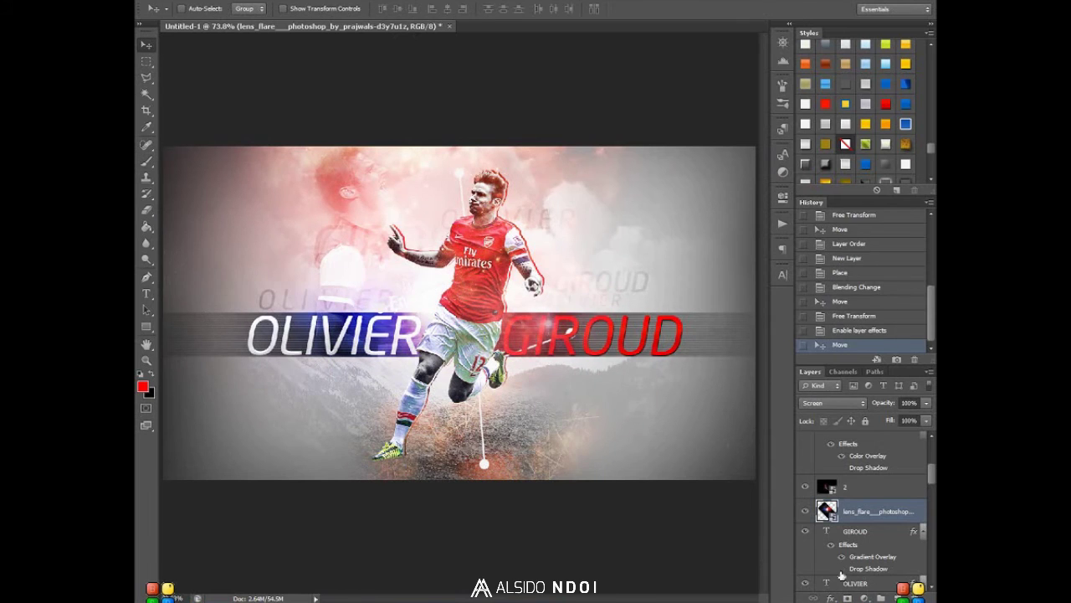
pyautogui.hotkey('alt', 'Tab')
pyautogui.doubleClick(407, 112)
# Scroll down through the Amazing Lights texture folder.
pyautogui.scroll(-5, 539, 378)
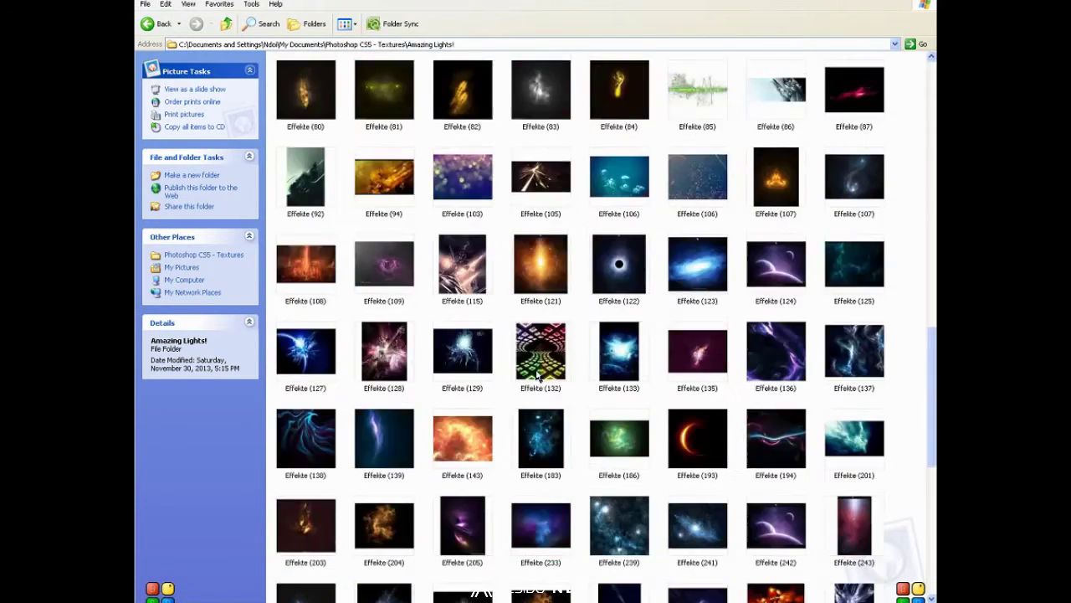
pyautogui.scroll(-5, 538, 377)
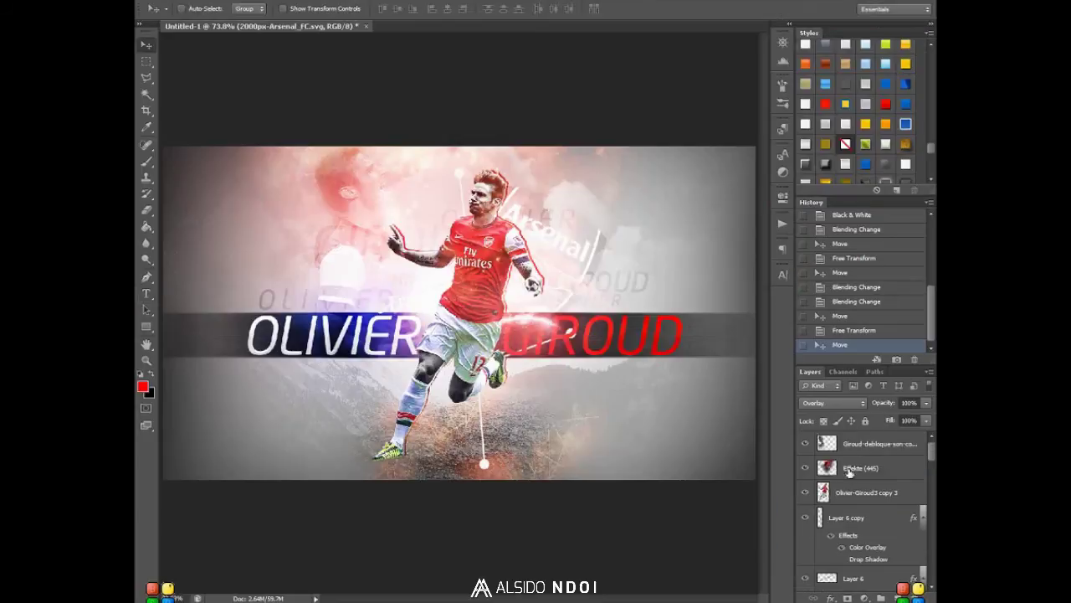
# Paste the biography below the name bar, change its font, and remove the pronunciation.
pyautogui.click(237, 385)
pyautogui.hotkey('ctrl', 'v')
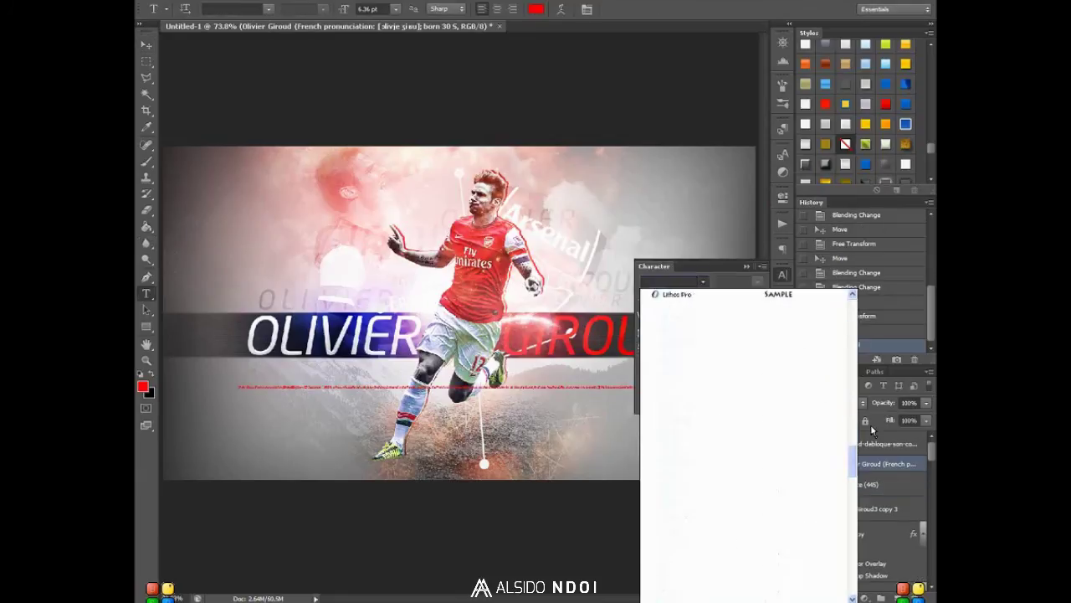
pyautogui.click(717, 419)
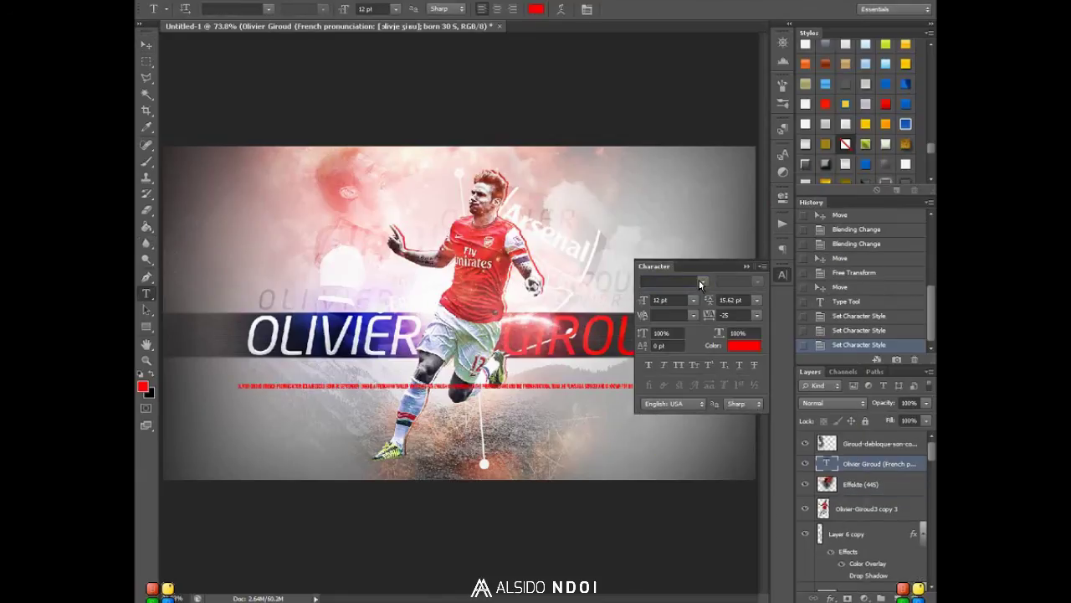
pyautogui.click(748, 268)
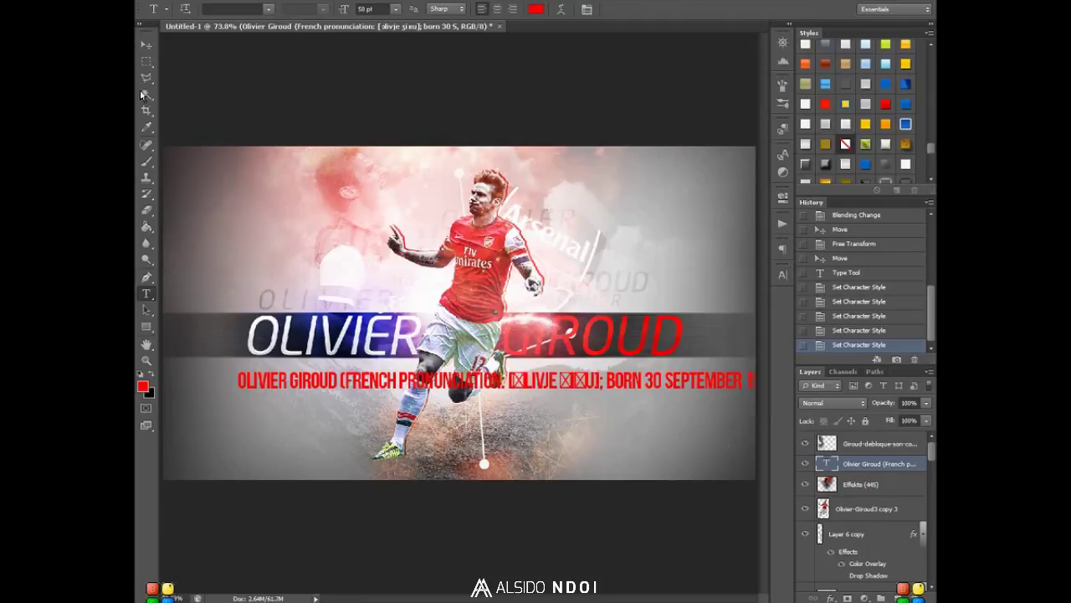
pyautogui.press('Delete')
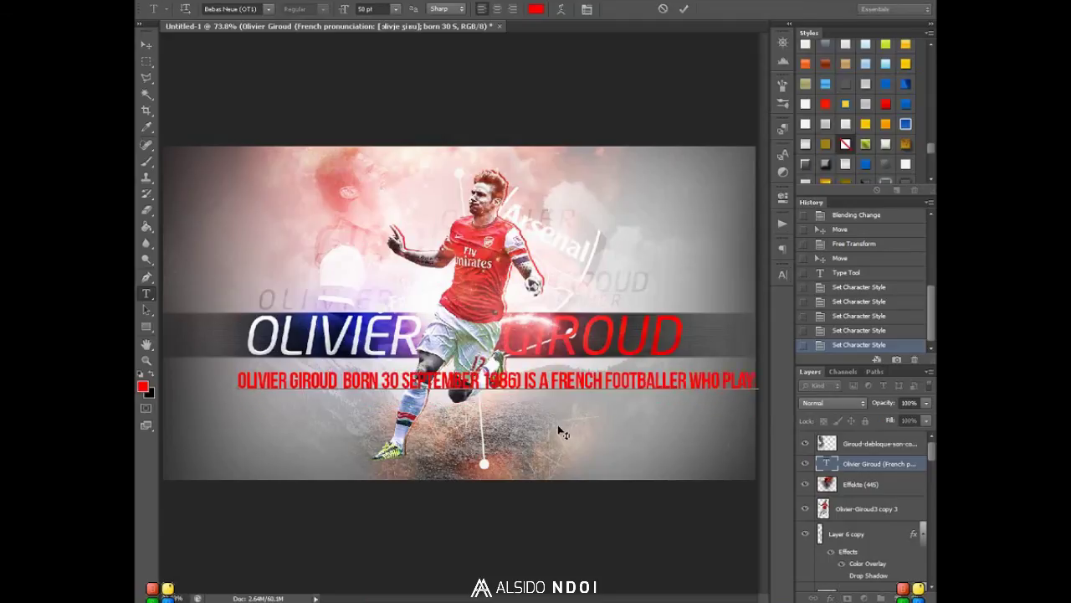
pyautogui.press('BackSpace')
# Set the bio text to 25 pt with 30 pt line spacing.
pyautogui.hotkey('ctrl', 'a')
pyautogui.click(782, 275)
pyautogui.write('25')
pyautogui.hotkey('ctrl', 'Return')
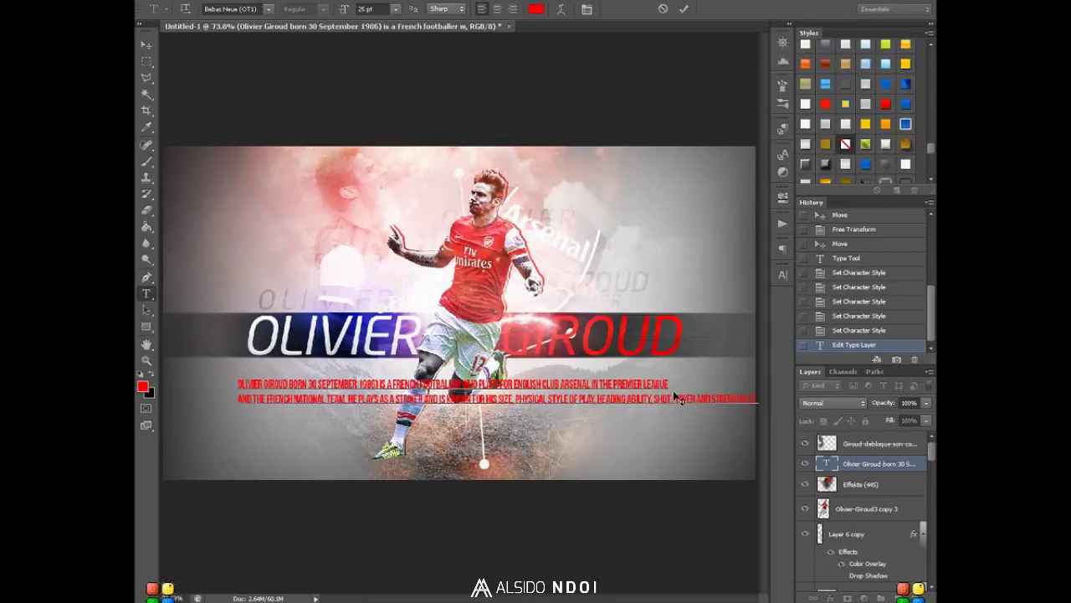
pyautogui.click(783, 275)
pyautogui.hotkey('ctrl', 'a')
pyautogui.click(734, 299)
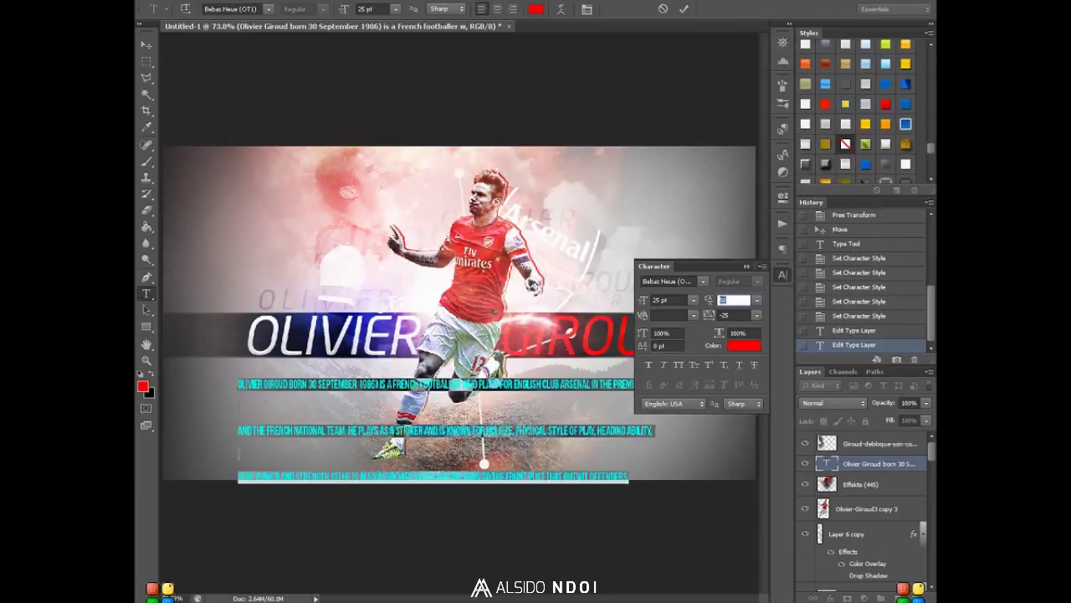
pyautogui.write('30')
pyautogui.hotkey('ctrl', 'Return')
# Make the bio white, place its layer behind the player, shift it up, and Overlay-blend it.
pyautogui.click(782, 274)
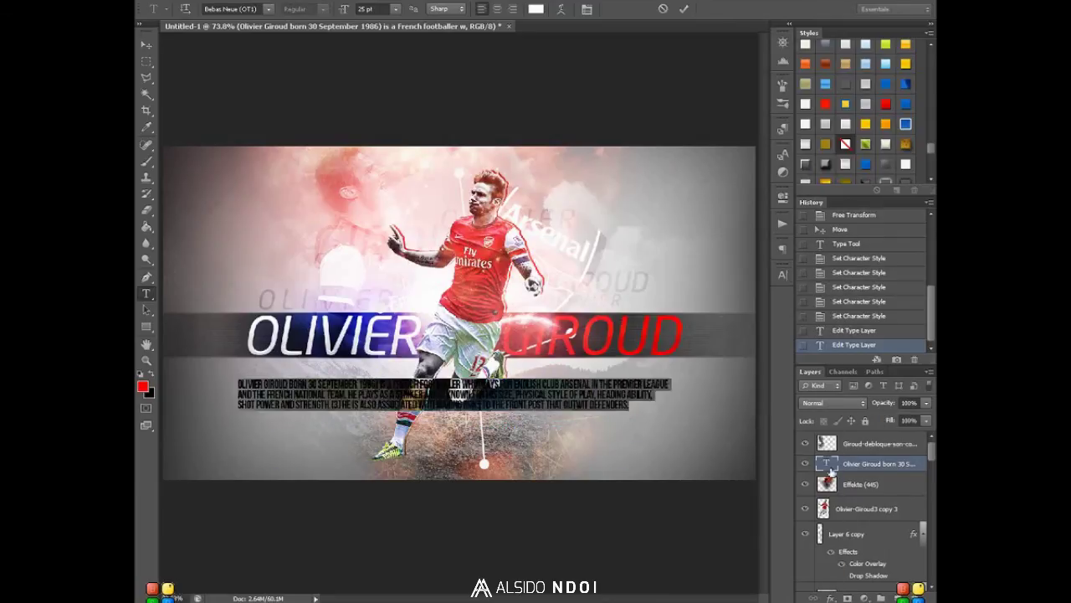
pyautogui.moveTo(879, 463); pyautogui.dragTo(862, 544)
pyautogui.hotkey('ctrl', '[')
pyautogui.press('v')
pyautogui.moveTo(606, 425); pyautogui.dragTo(621, 401)
pyautogui.hotkey('shift', 'alt', 'o')
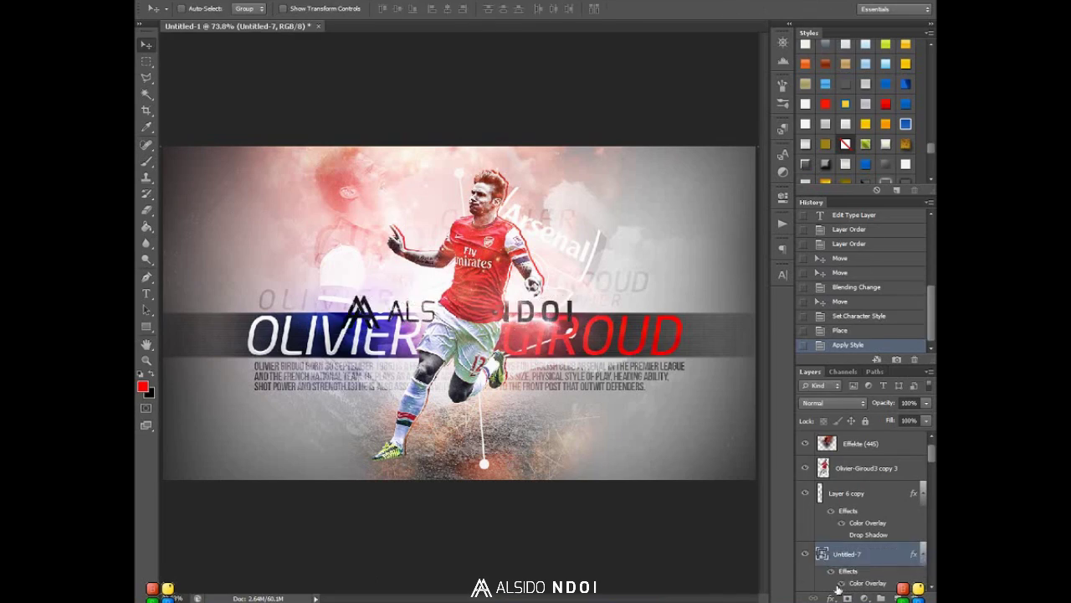
# Disable the watermark logo's effects and fit it at the banner's bottom centre.
pyautogui.click(841, 517)
pyautogui.hotkey('ctrl', 't')
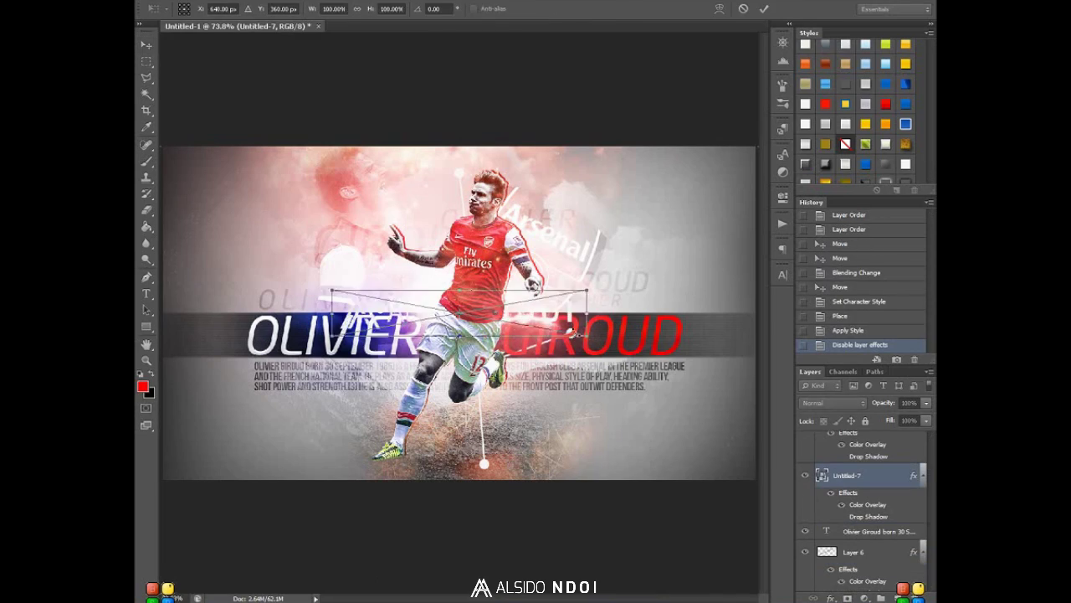
pyautogui.press('Return')
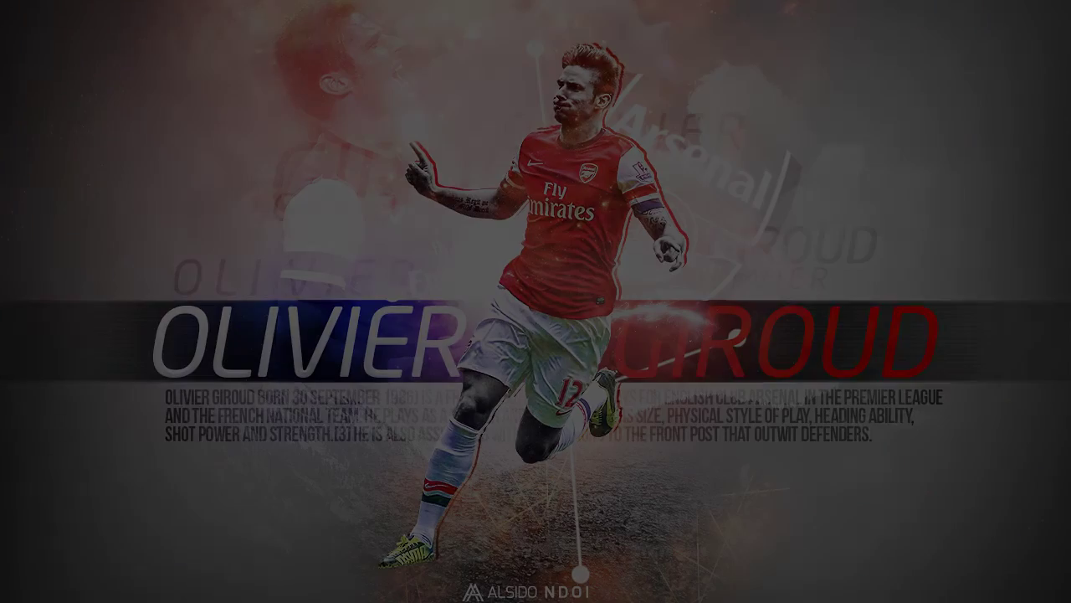